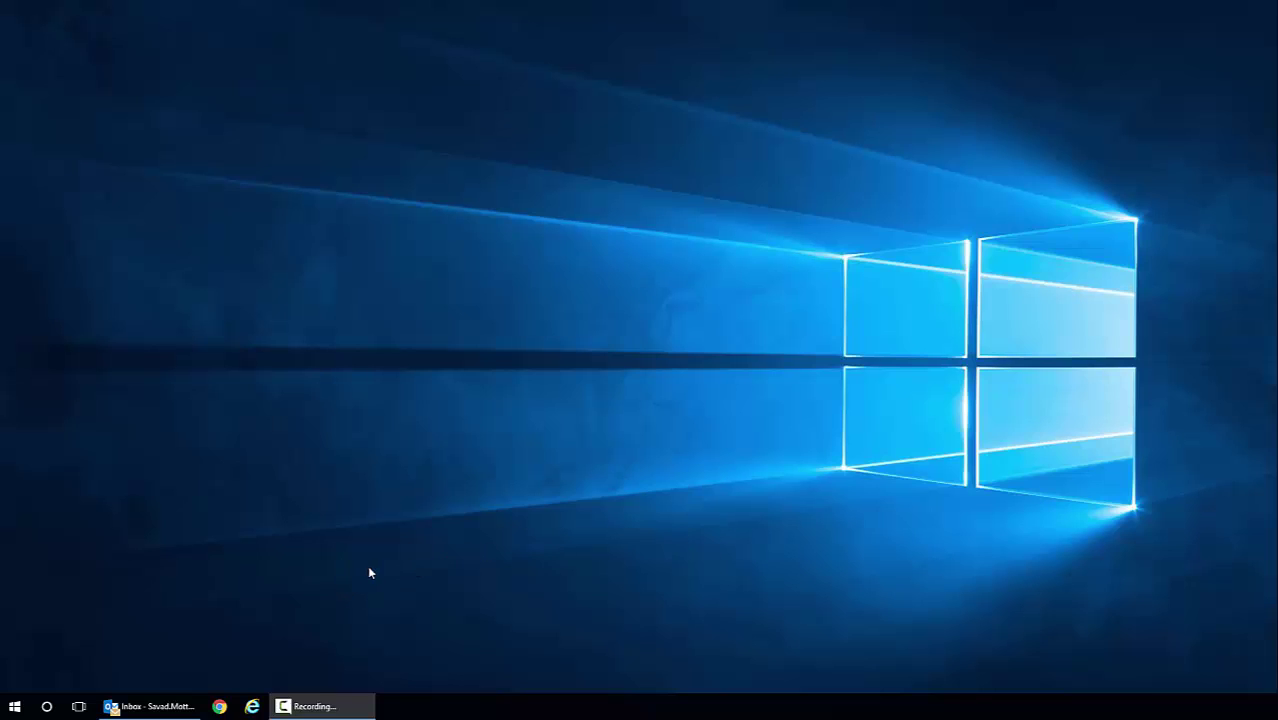
Launch Chrome from the taskbar and highlight the onclkds.com domain on the blocked page.
{"action": "left_click", "coordinate": [220, 705]}
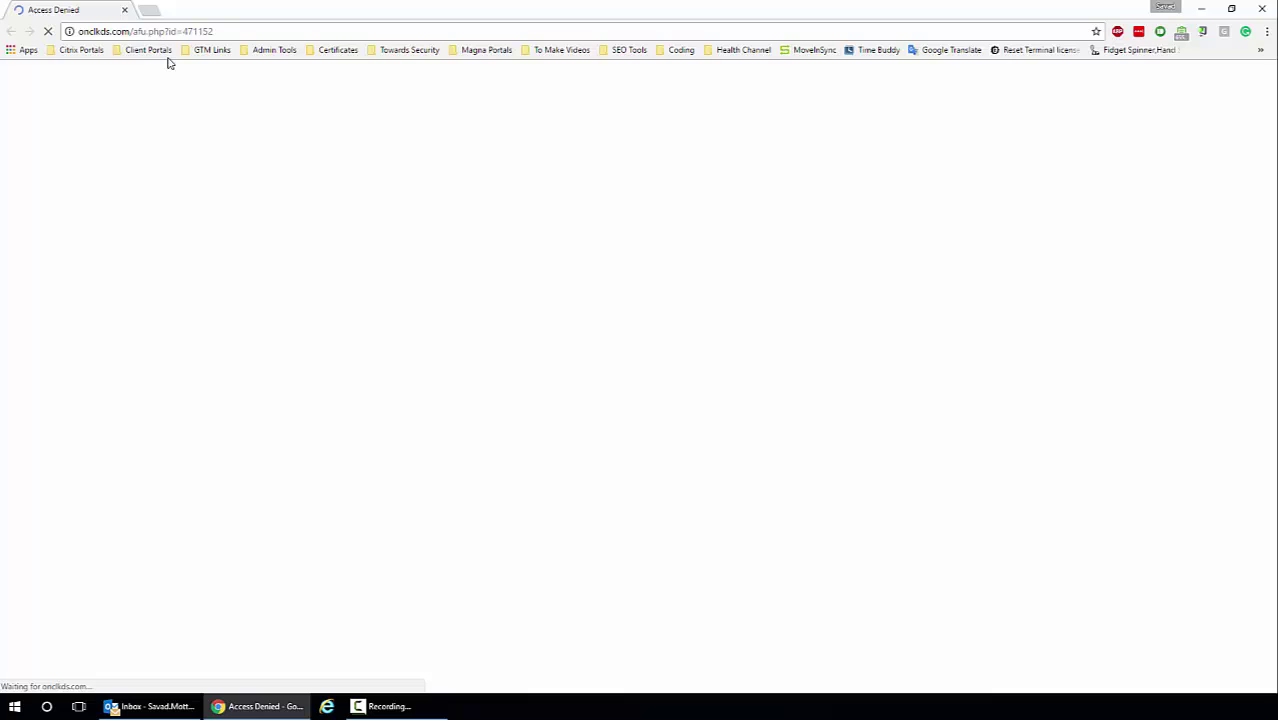
{"action": "left_click_drag", "start_coordinate": [83, 31], "coordinate": [124, 31]}
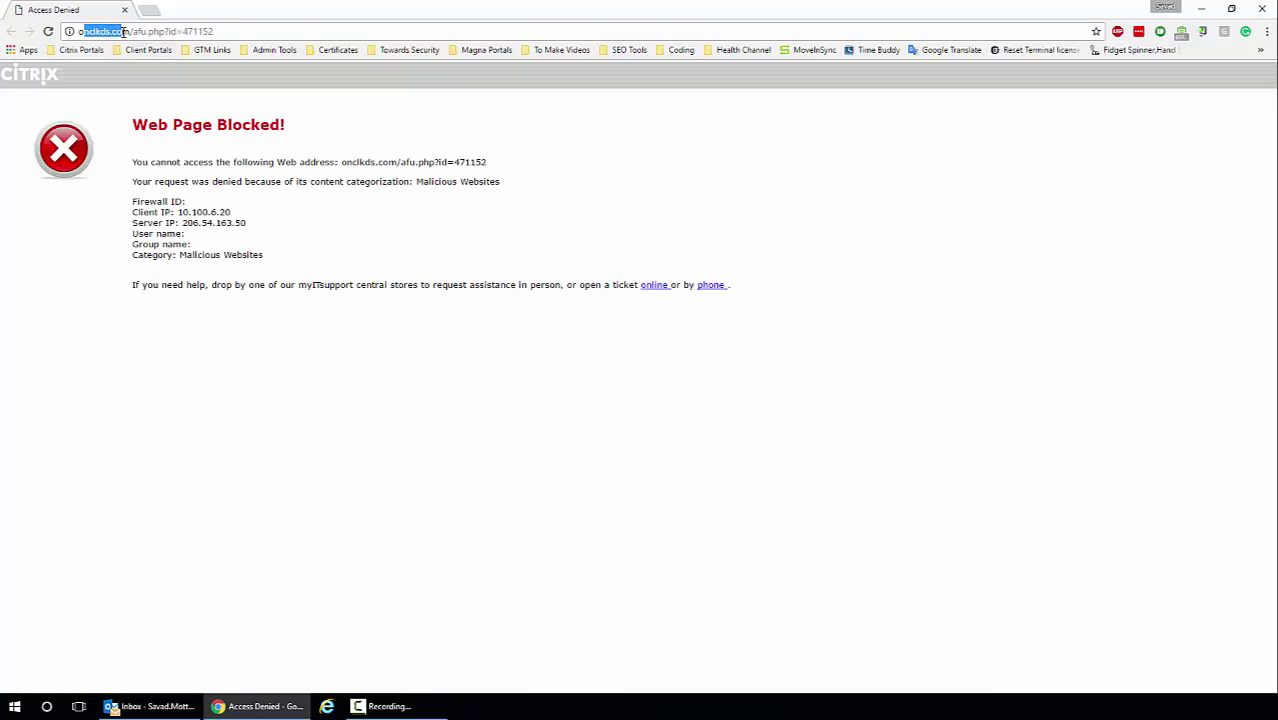
{"action": "left_click", "coordinate": [177, 103]}
{"action": "left_click", "coordinate": [17, 707]}
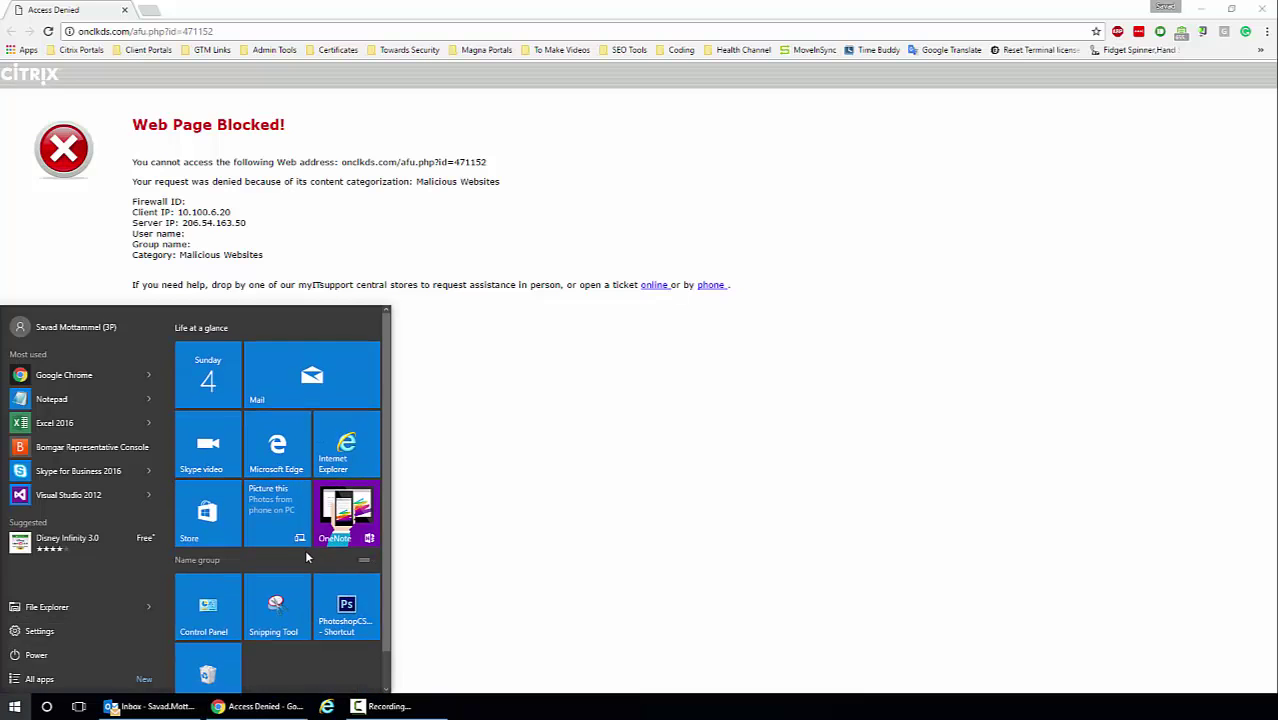
{"action": "type", "text": "cont"}
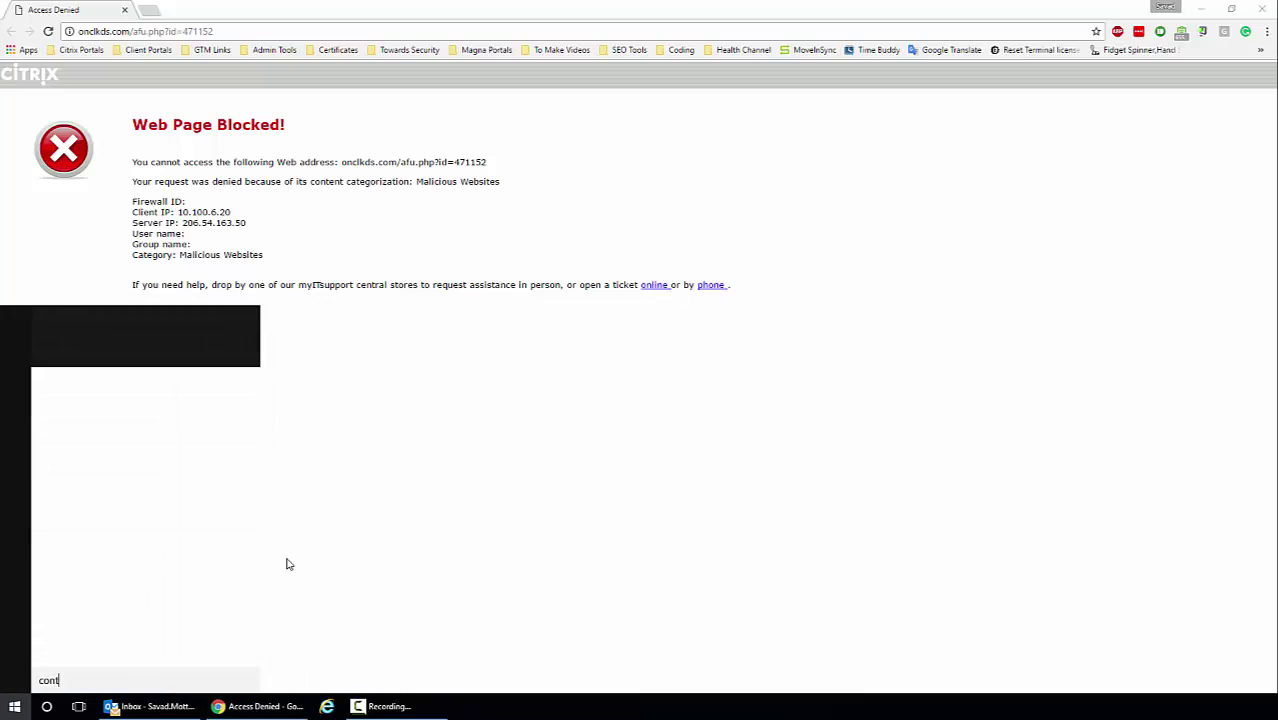
{"action": "type", "text": "r"}
{"action": "left_click", "coordinate": [131, 388]}
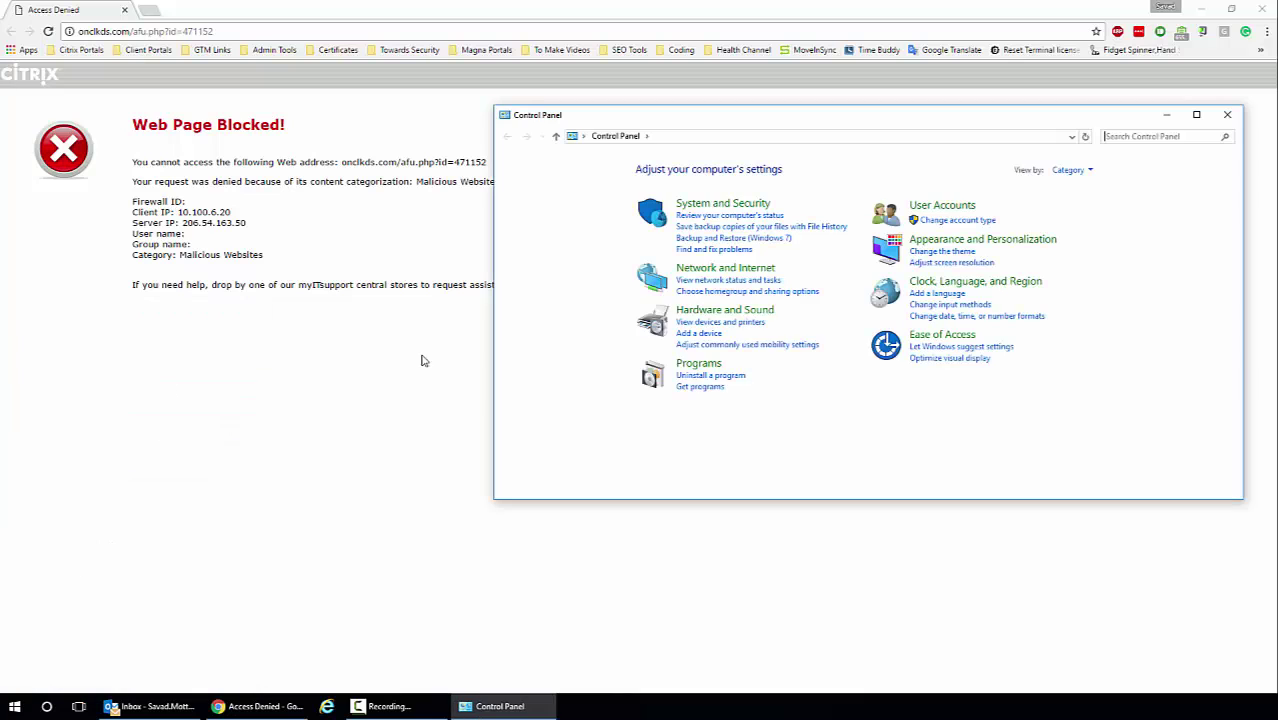
{"action": "left_click", "coordinate": [710, 376]}
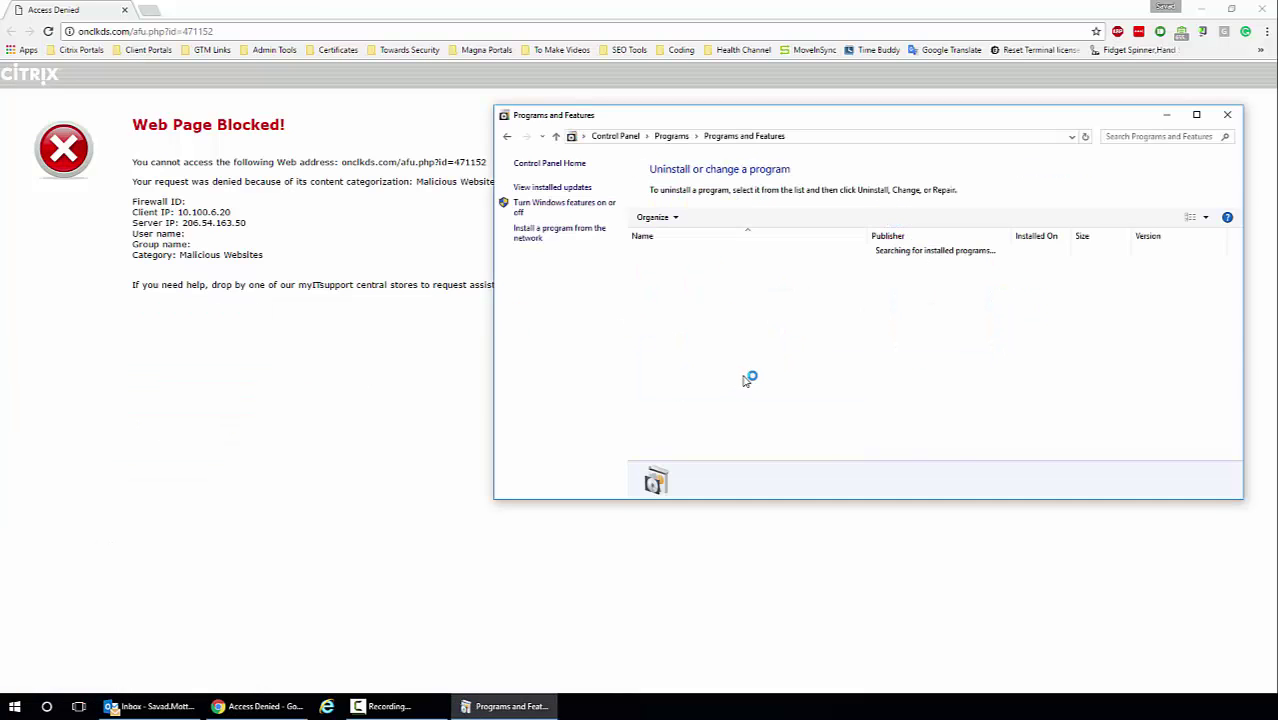
{"action": "left_click", "coordinate": [713, 302]}
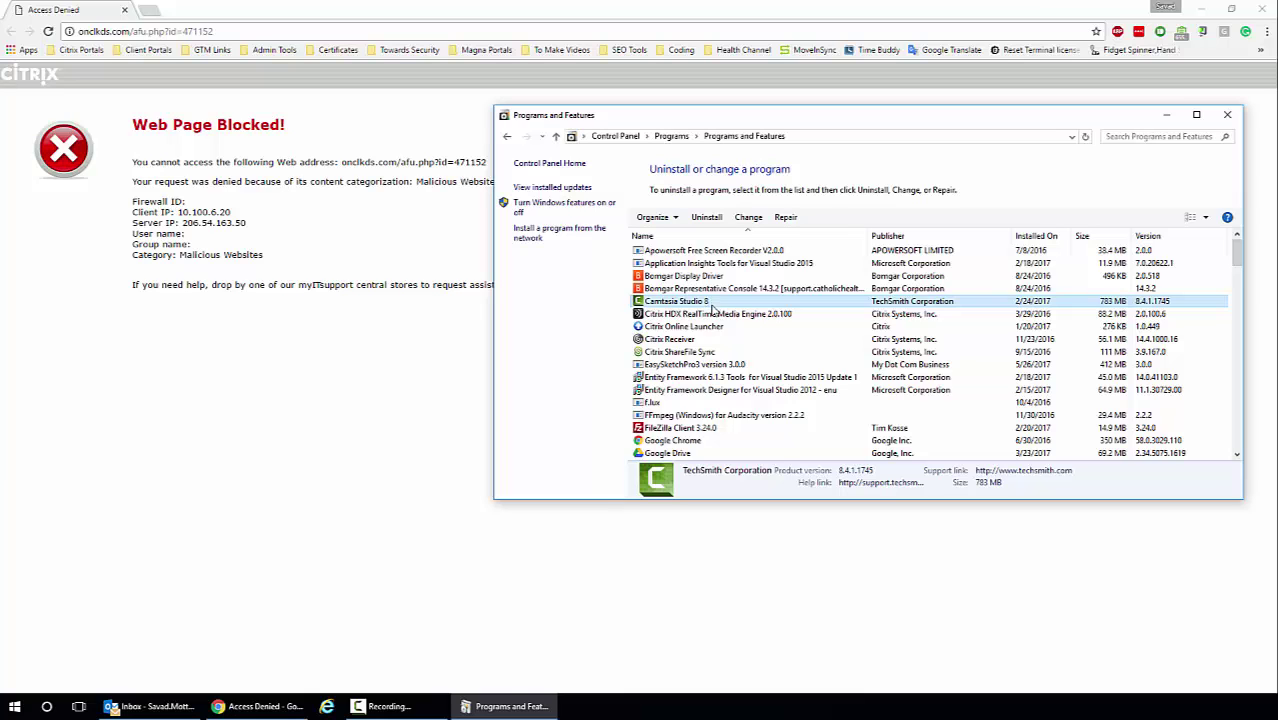
{"action": "double_click", "coordinate": [731, 121]}
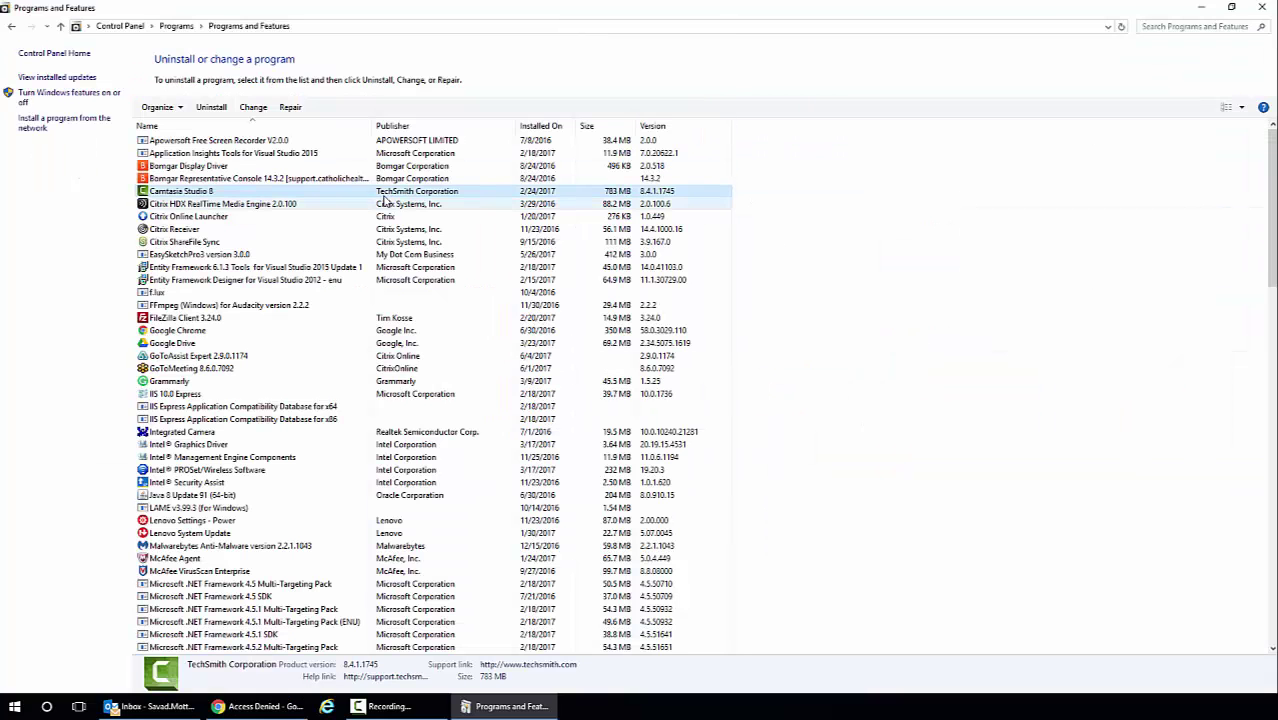
{"action": "left_click", "coordinate": [330, 256]}
{"action": "scroll", "coordinate": [340, 360], "scroll_direction": "down", "scroll_amount": 1}
{"action": "scroll", "coordinate": [351, 359], "scroll_direction": "down", "scroll_amount": 3}
{"action": "scroll", "coordinate": [351, 359], "scroll_direction": "up", "scroll_amount": 4}
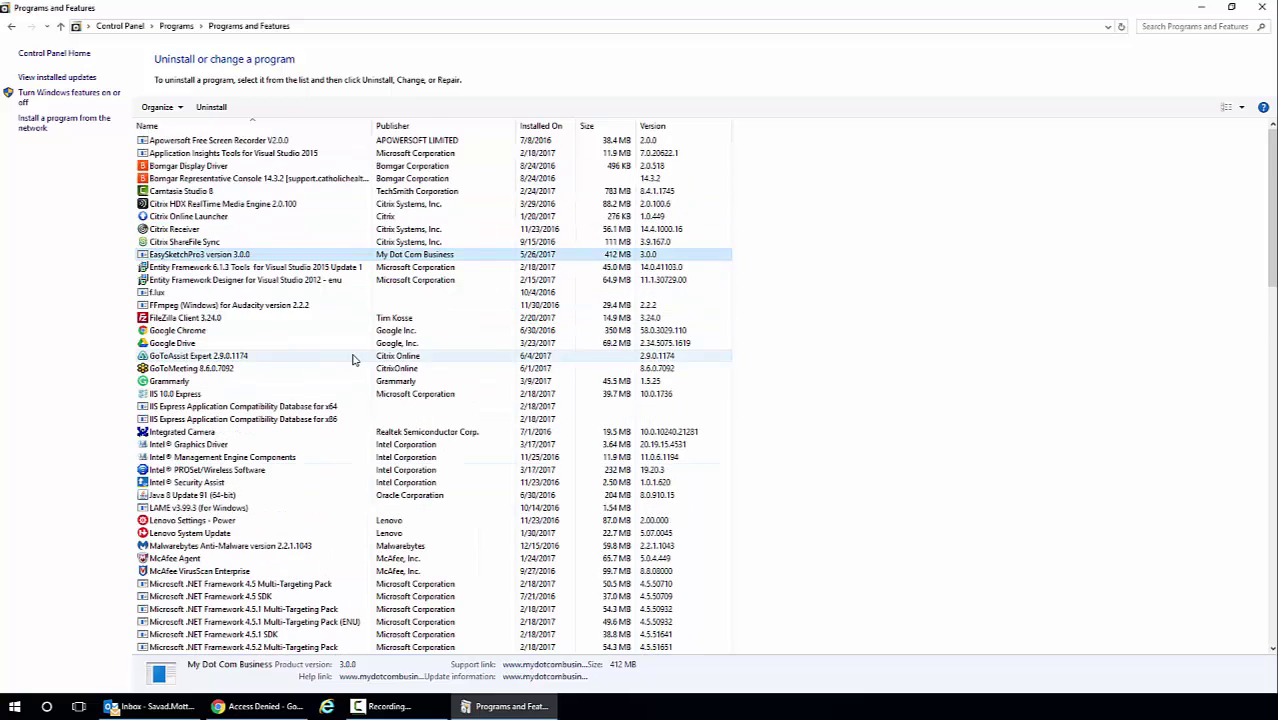
{"action": "double_click", "coordinate": [475, 8]}
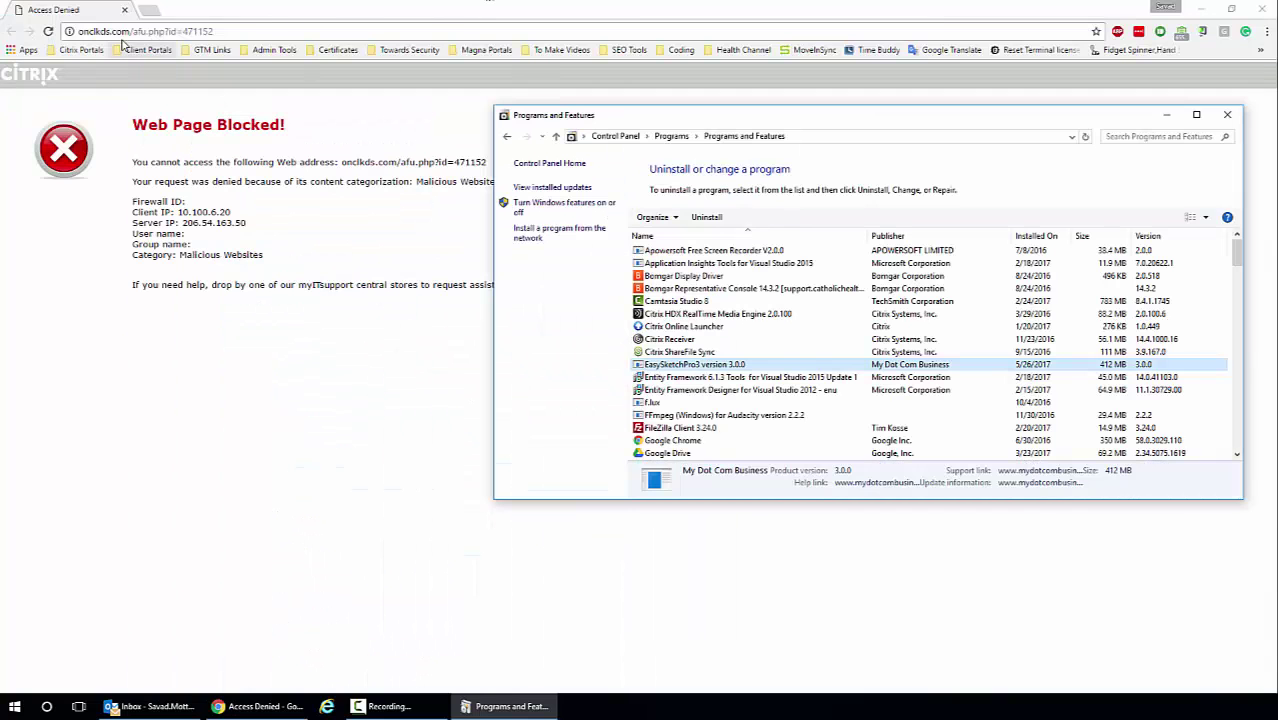
{"action": "double_click", "coordinate": [686, 119]}
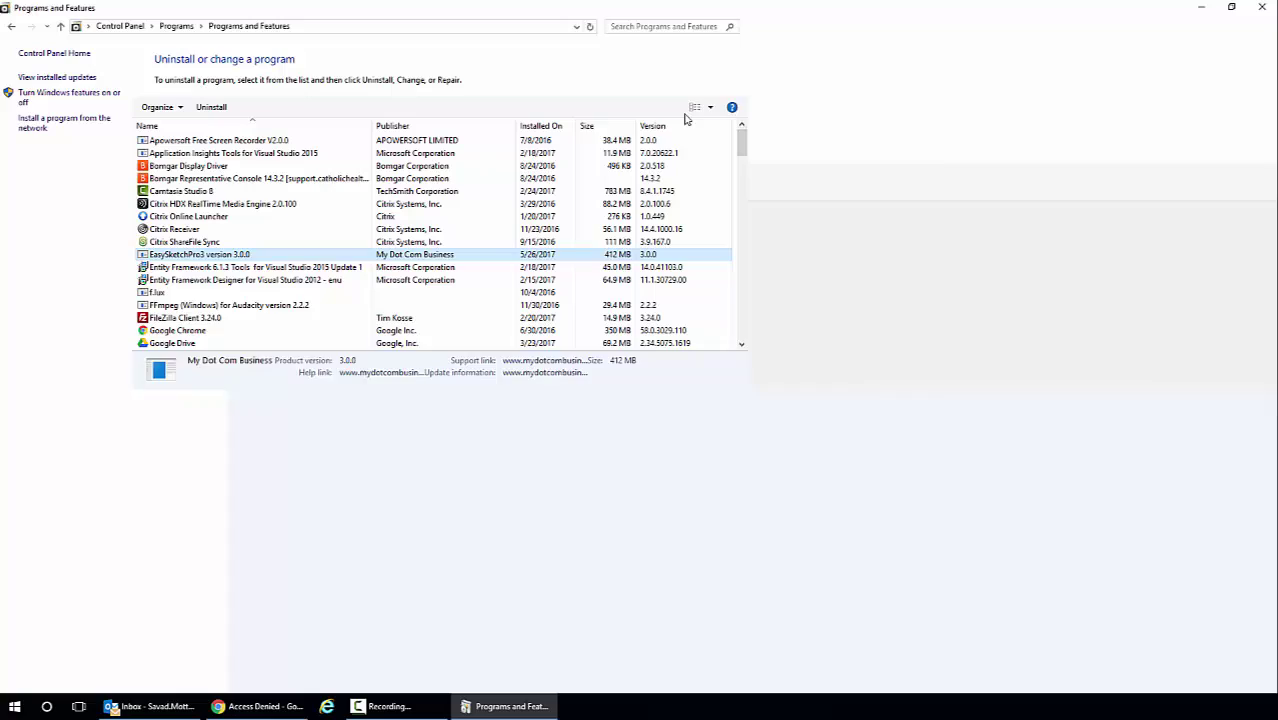
{"action": "left_click", "coordinate": [238, 317]}
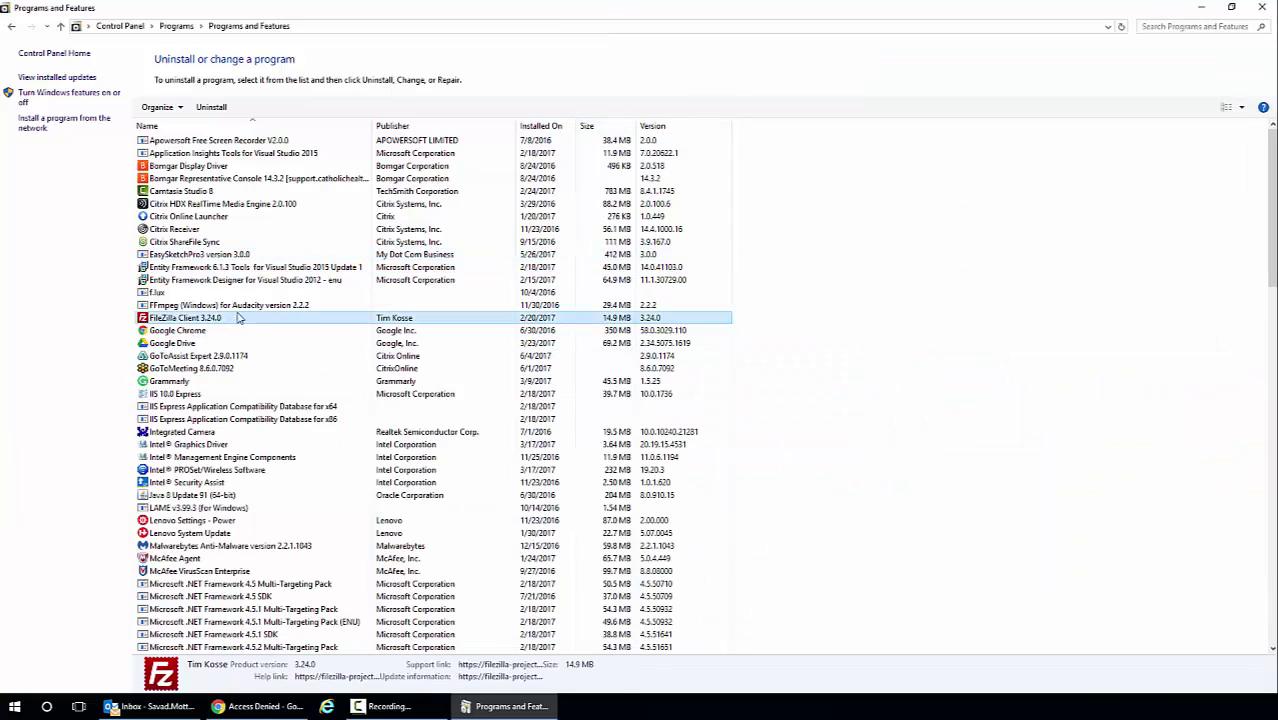
{"action": "scroll", "coordinate": [238, 317], "scroll_direction": "down", "scroll_amount": 4}
{"action": "scroll", "coordinate": [235, 312], "scroll_direction": "down", "scroll_amount": 2}
{"action": "scroll", "coordinate": [232, 306], "scroll_direction": "down", "scroll_amount": 5}
{"action": "scroll", "coordinate": [226, 297], "scroll_direction": "down", "scroll_amount": 8}
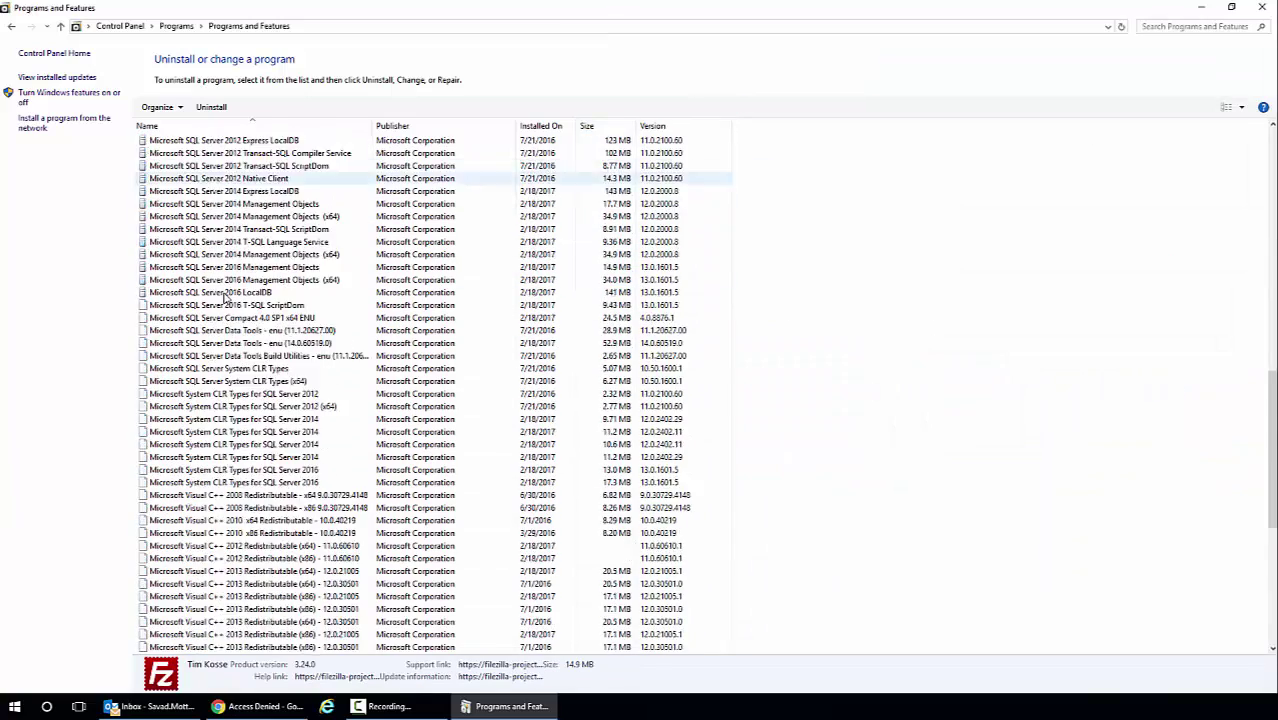
{"action": "scroll", "coordinate": [226, 297], "scroll_direction": "down", "scroll_amount": 8}
{"action": "scroll", "coordinate": [230, 320], "scroll_direction": "down", "scroll_amount": 2}
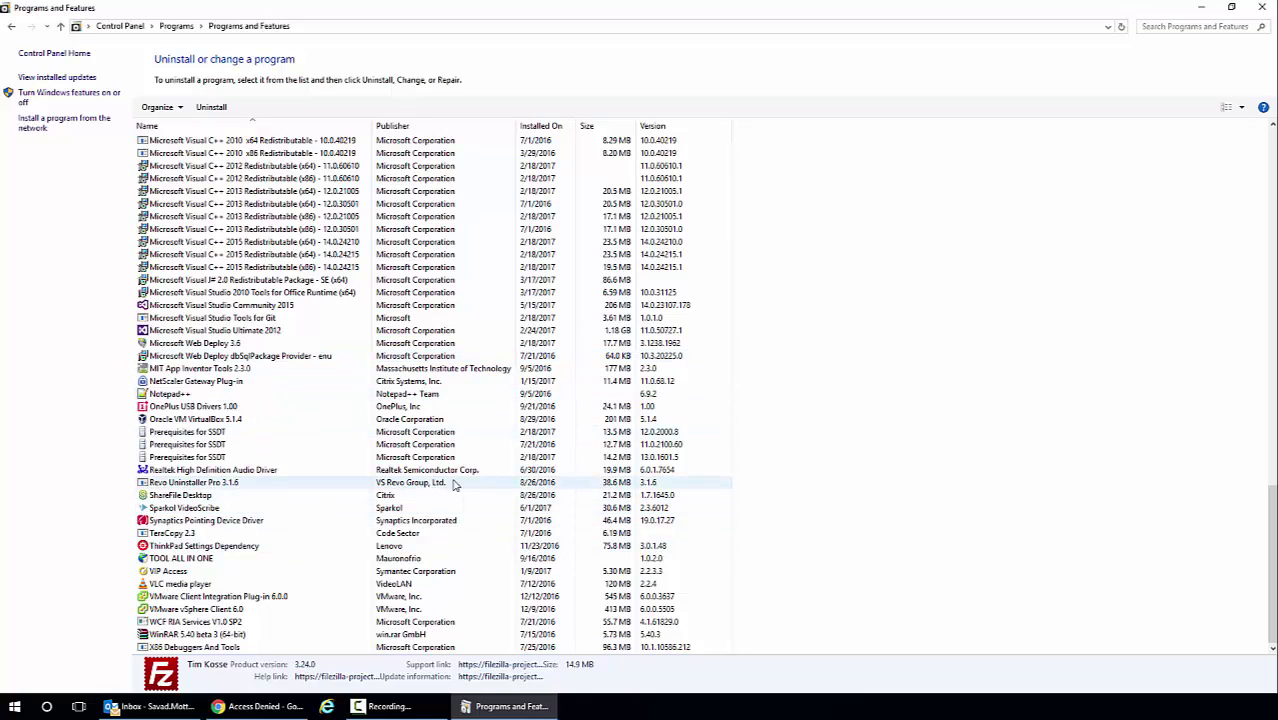
{"action": "left_click", "coordinate": [1262, 7]}
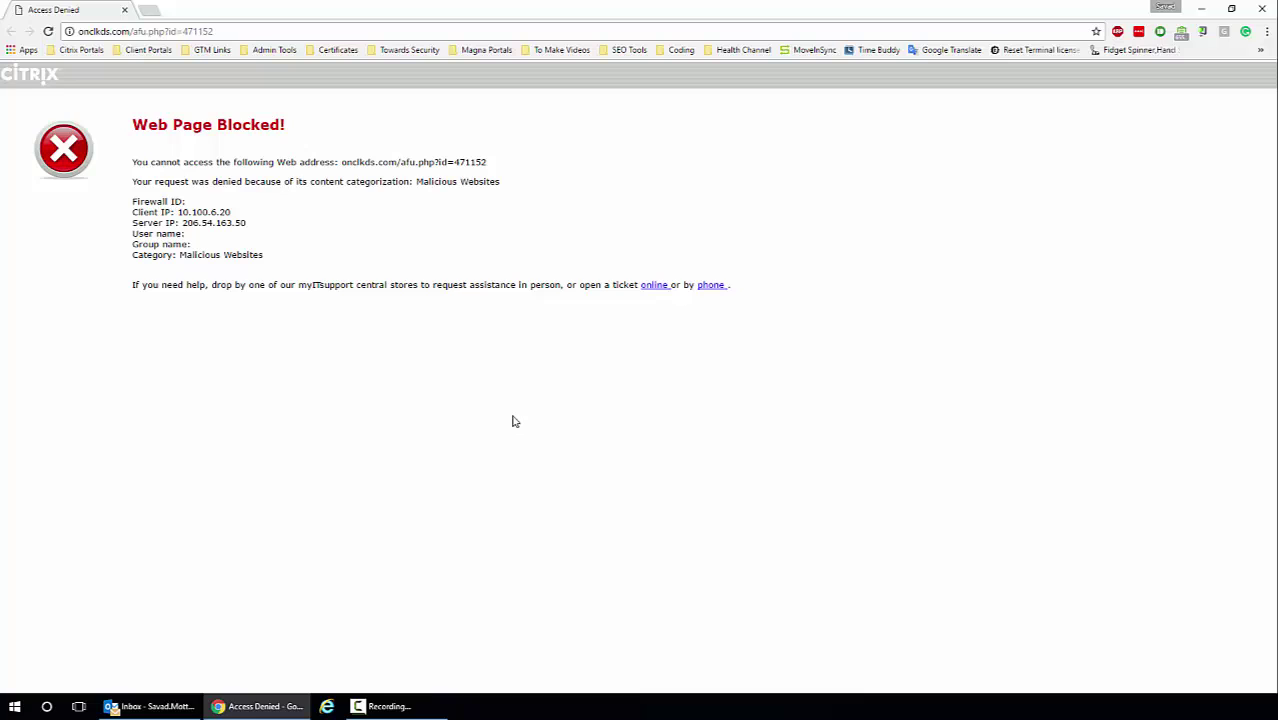
{"action": "left_click", "coordinate": [1267, 32]}
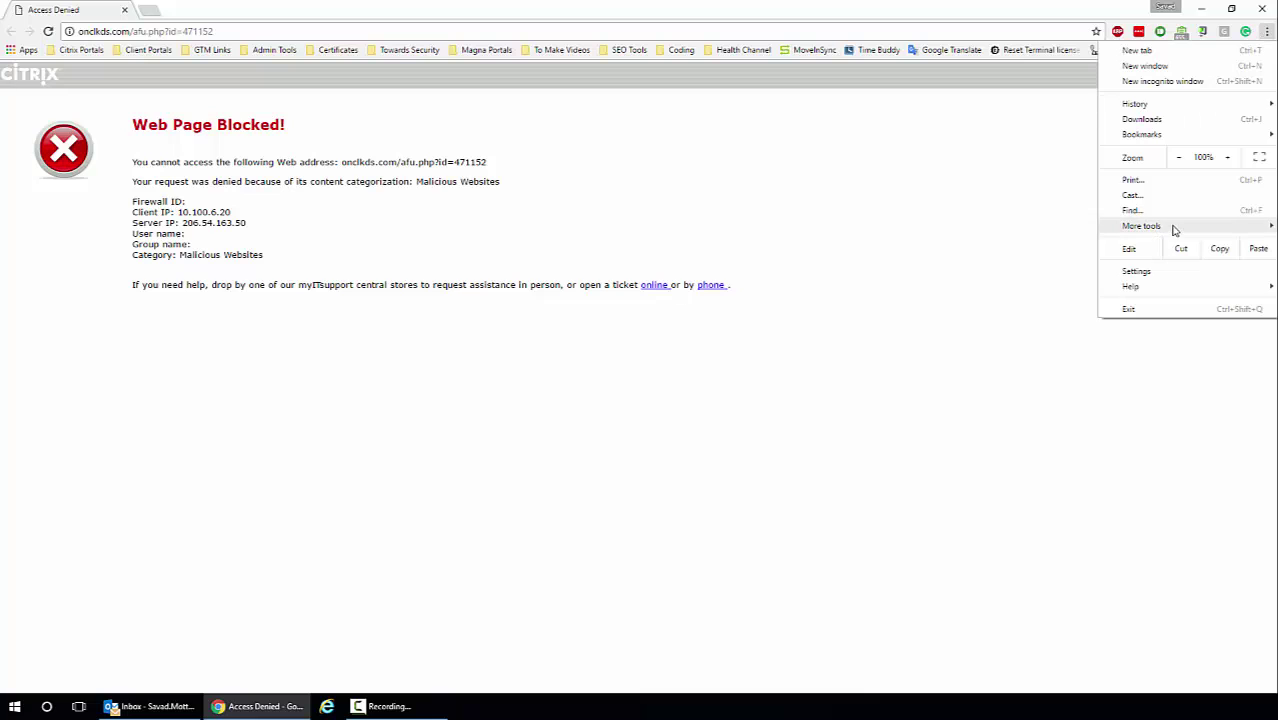
{"action": "mouse_move", "coordinate": [1141, 226]}
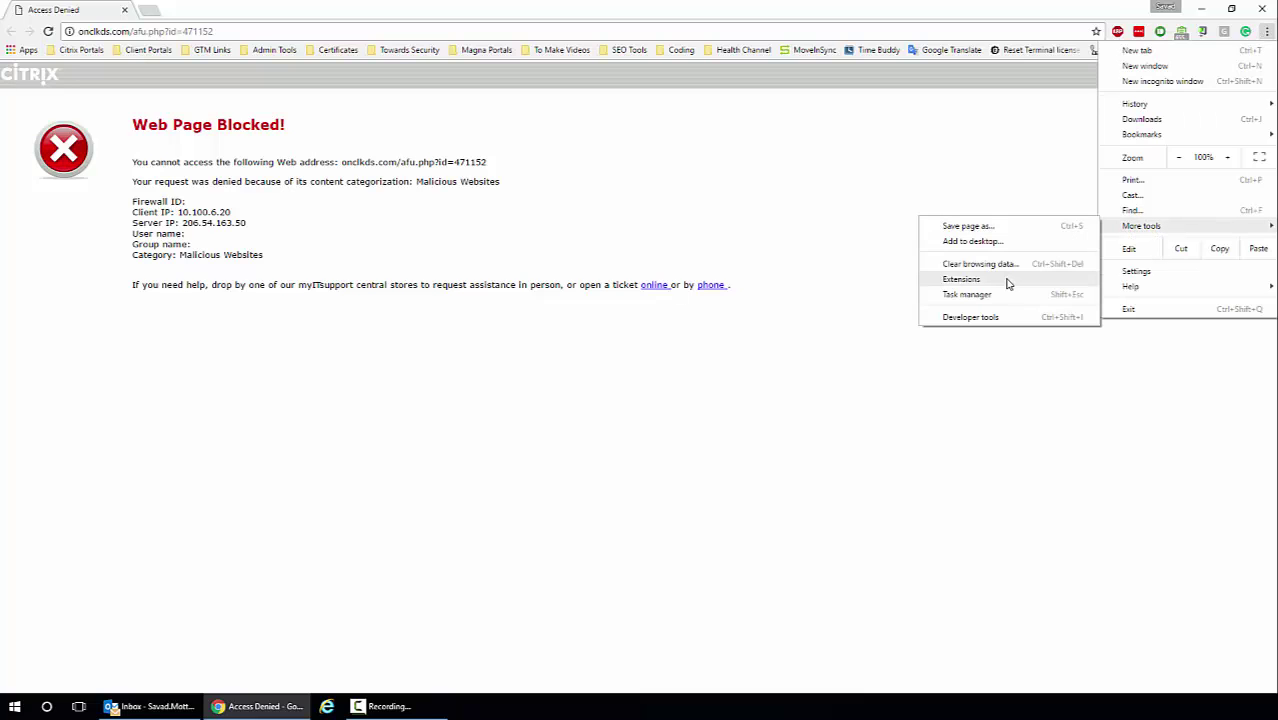
{"action": "left_click", "coordinate": [1004, 280]}
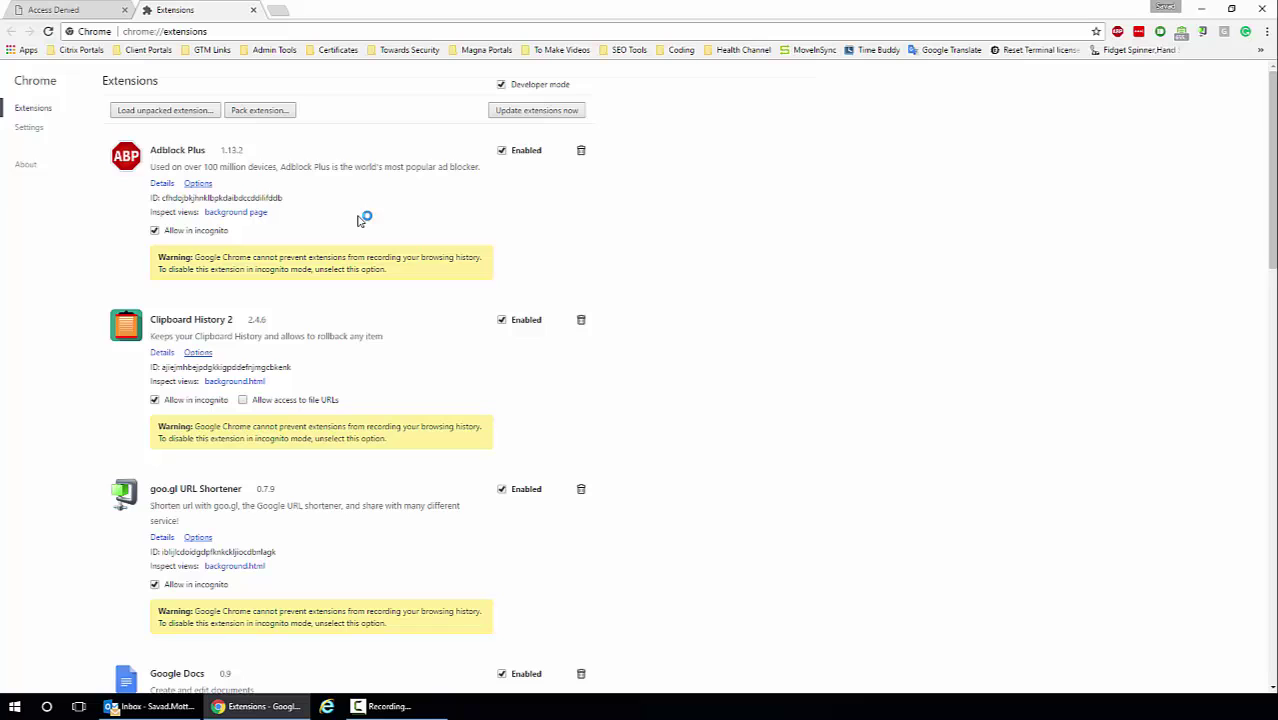
{"action": "scroll", "coordinate": [319, 218], "scroll_direction": "down", "scroll_amount": 2}
{"action": "scroll", "coordinate": [317, 211], "scroll_direction": "down", "scroll_amount": 2}
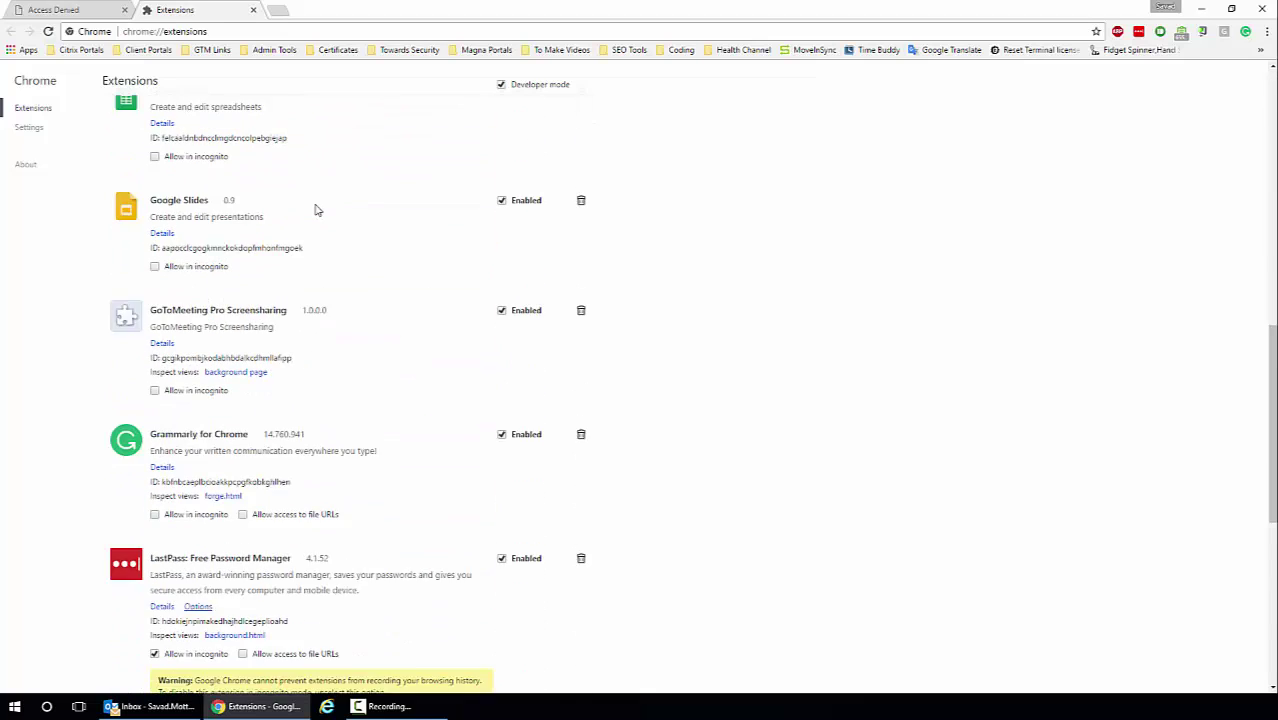
{"action": "scroll", "coordinate": [300, 180], "scroll_direction": "down", "scroll_amount": 3}
{"action": "left_click", "coordinate": [253, 11]}
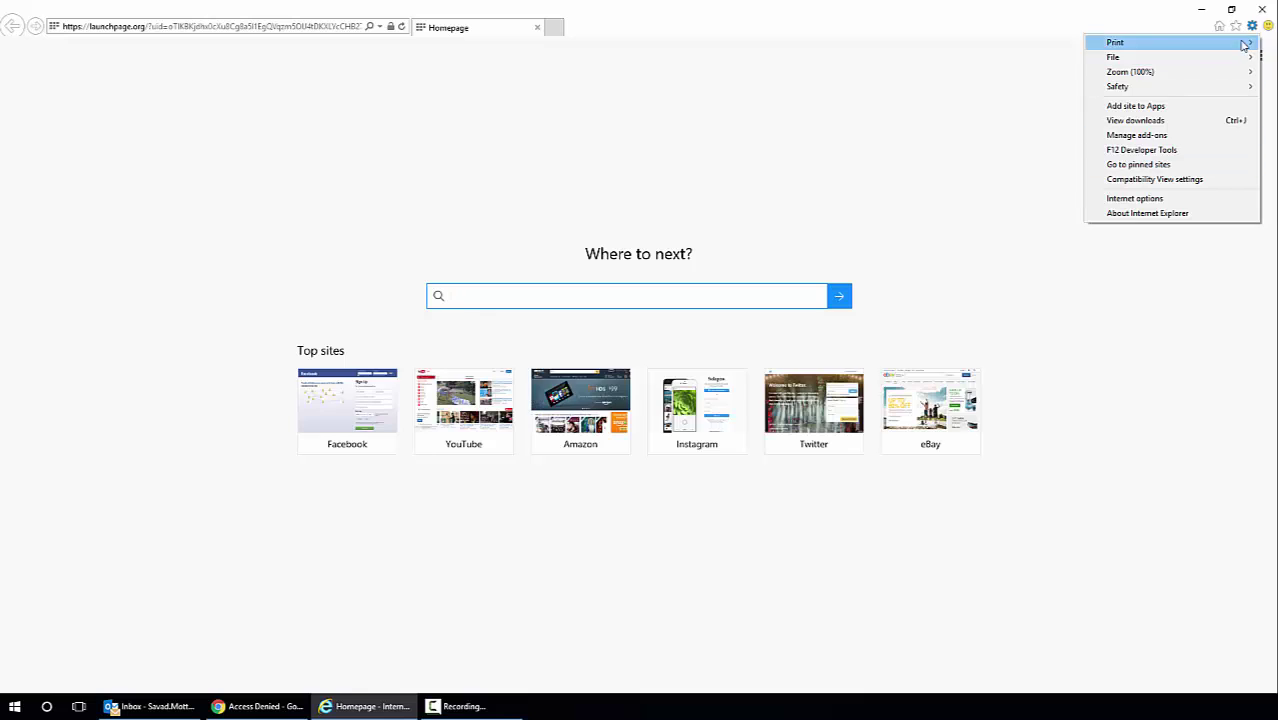
Check Internet Explorer's add-ons manager, then close both the Internet Explorer and Chrome windows.
{"action": "left_click", "coordinate": [1165, 135]}
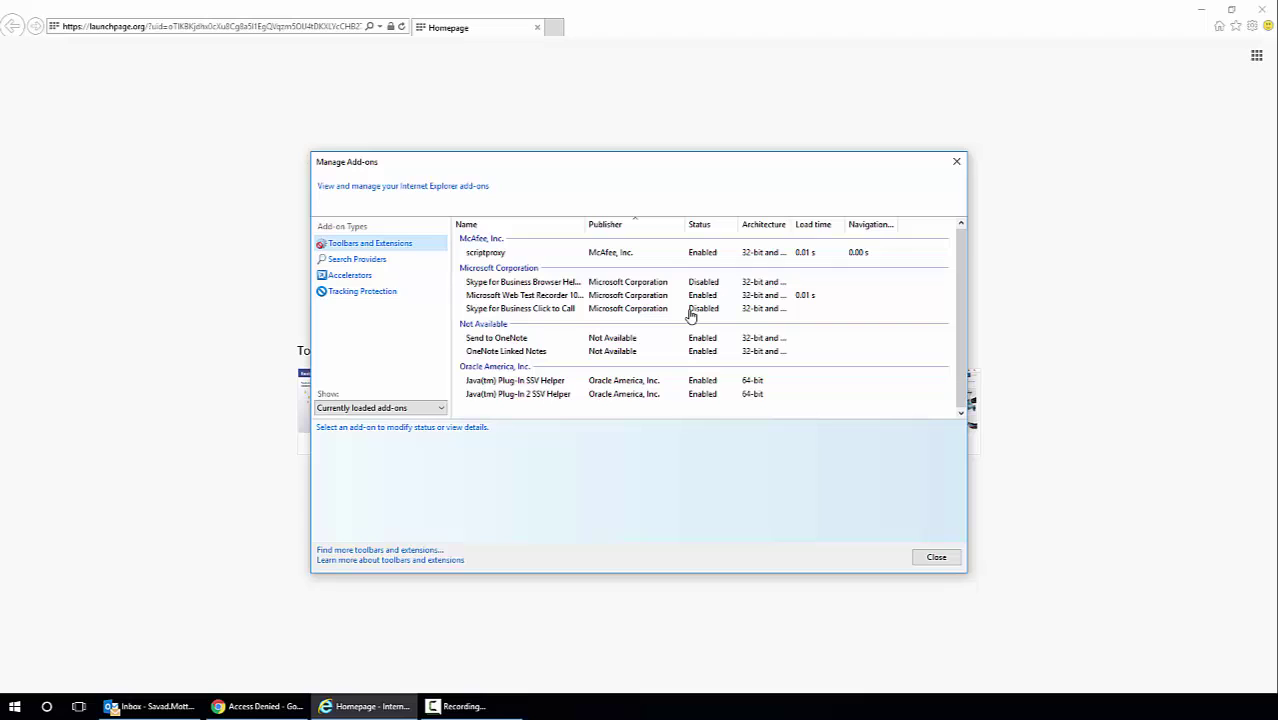
{"action": "left_click", "coordinate": [956, 161]}
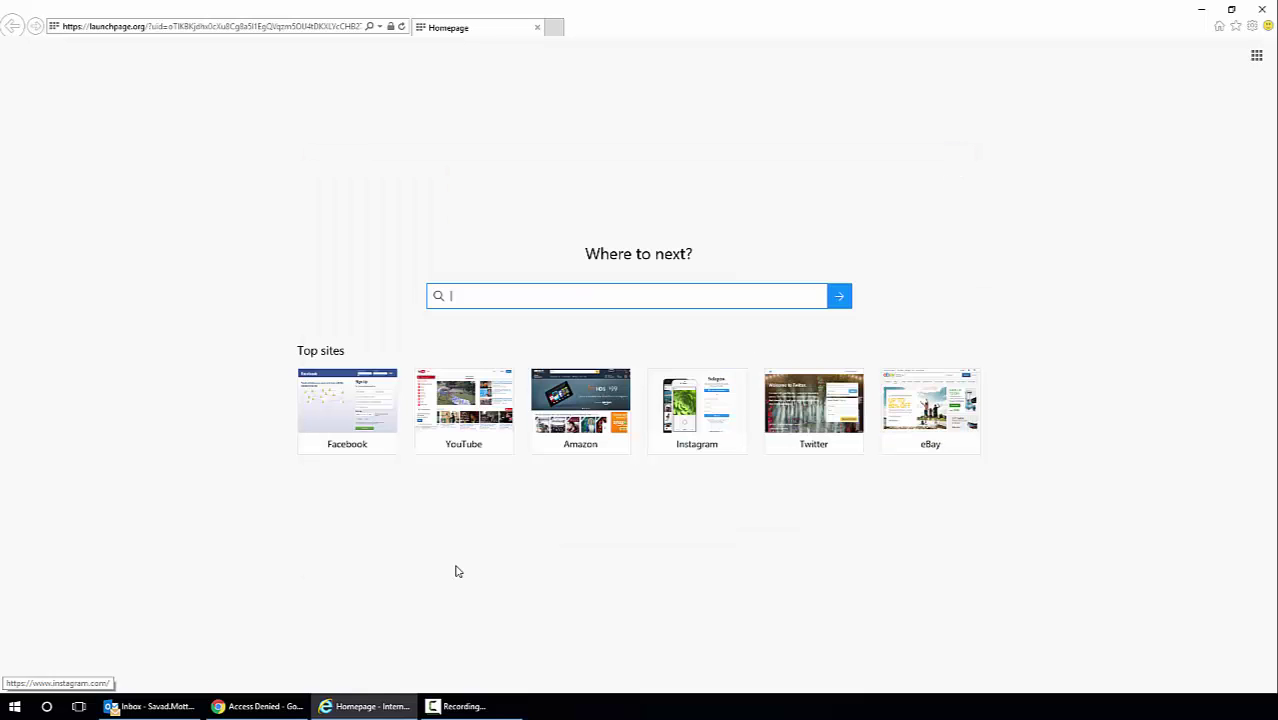
{"action": "left_click", "coordinate": [258, 705]}
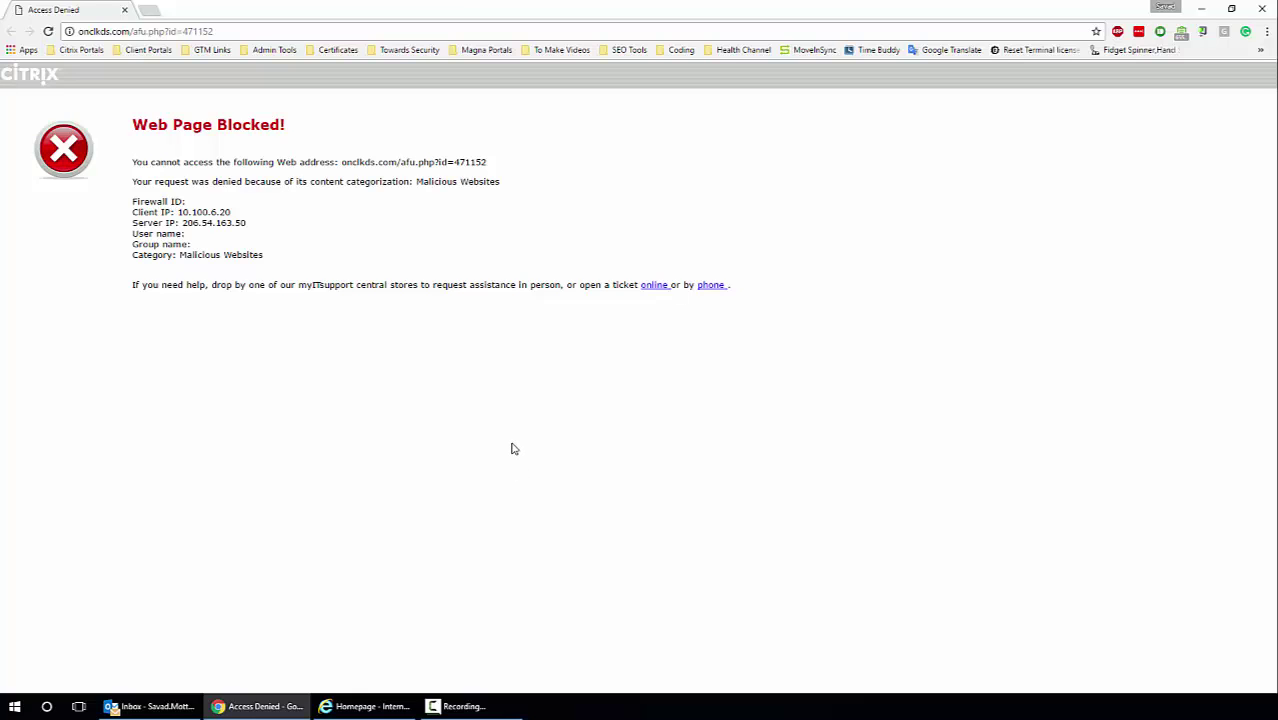
{"action": "left_click", "coordinate": [366, 706]}
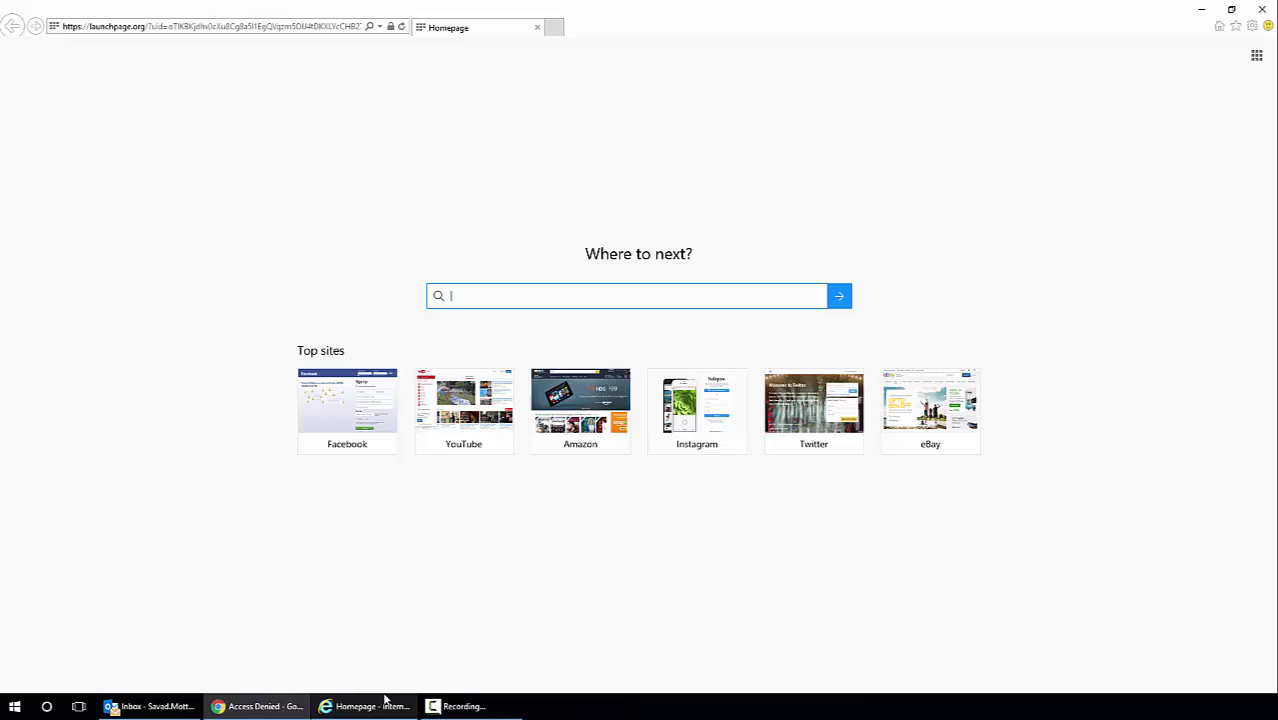
{"action": "left_click", "coordinate": [1262, 9]}
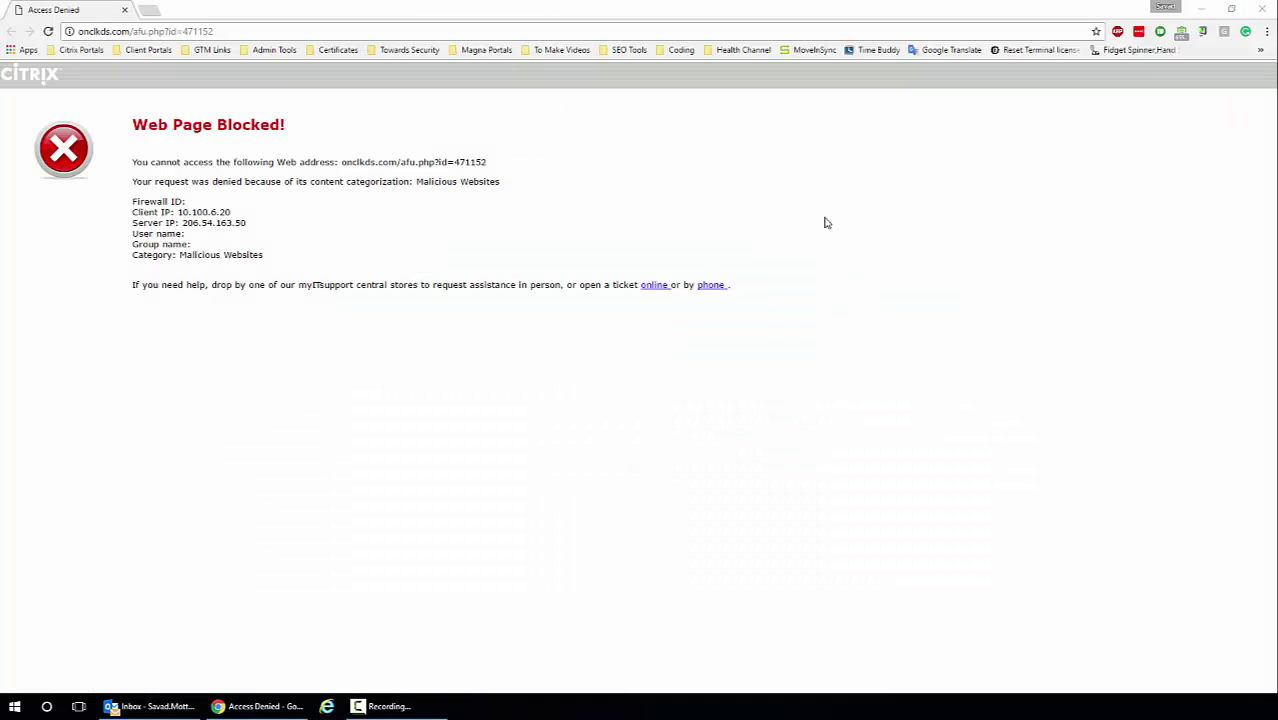
{"action": "left_click", "coordinate": [1264, 9]}
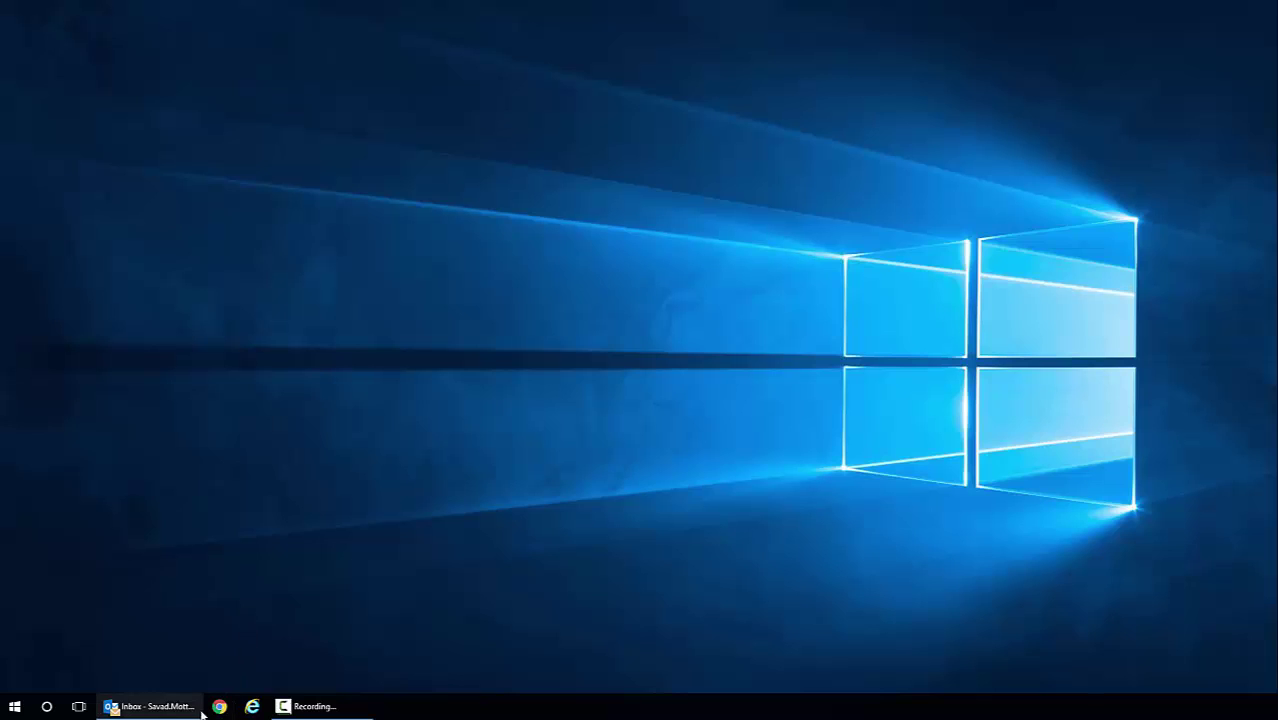
Open Properties for the Google Chrome taskbar shortcut.
{"action": "right_click", "coordinate": [219, 708]}
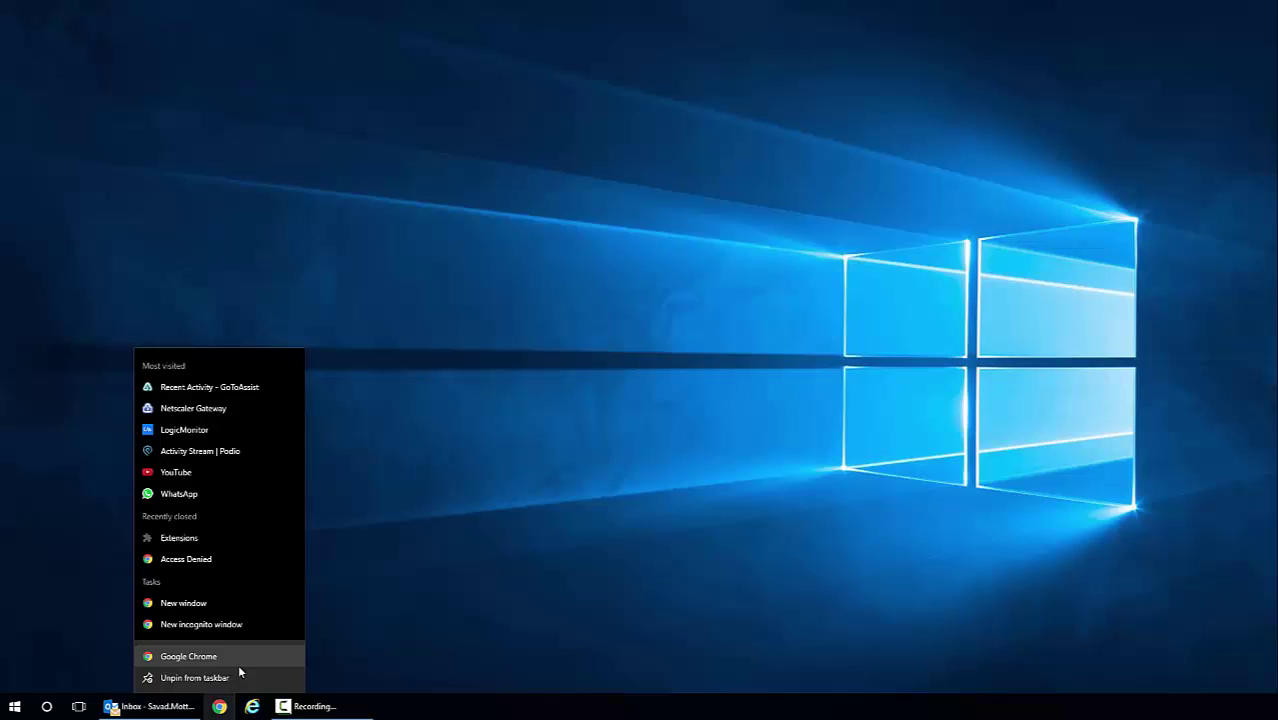
{"action": "right_click", "coordinate": [238, 660]}
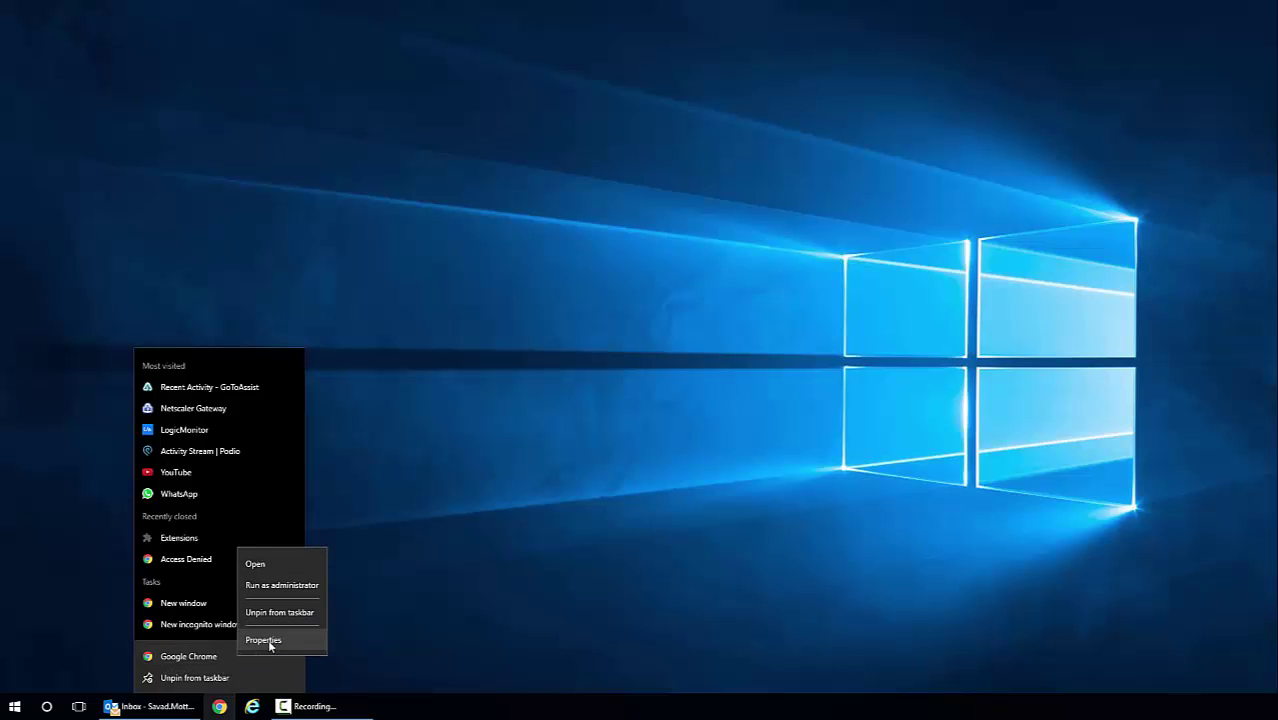
{"action": "left_click", "coordinate": [264, 640]}
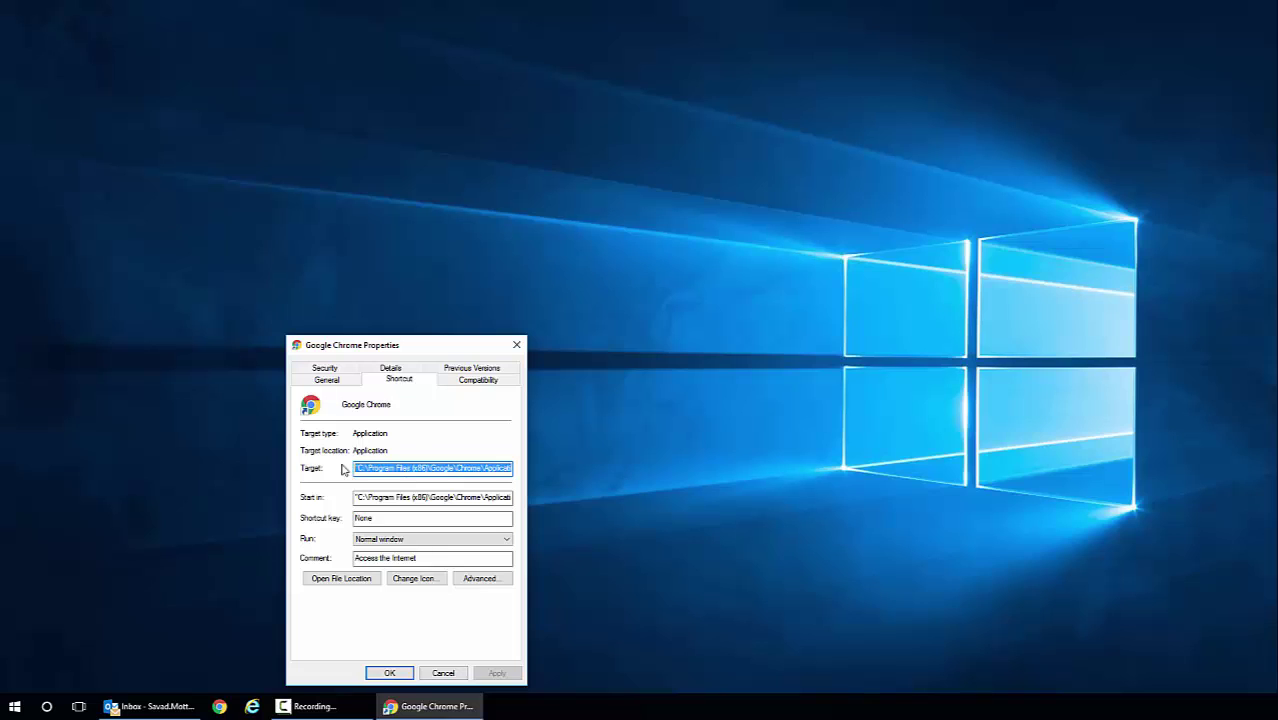
Delete the launchpage URL appended after chrome.exe" in the Target field.
{"action": "left_click", "coordinate": [422, 467]}
{"action": "left_click_drag", "start_coordinate": [394, 467], "coordinate": [614, 473]}
{"action": "key", "text": "Right"}
{"action": "key", "text": "Right"}
{"action": "key", "text": "Right"}
{"action": "key", "text": "Right"}
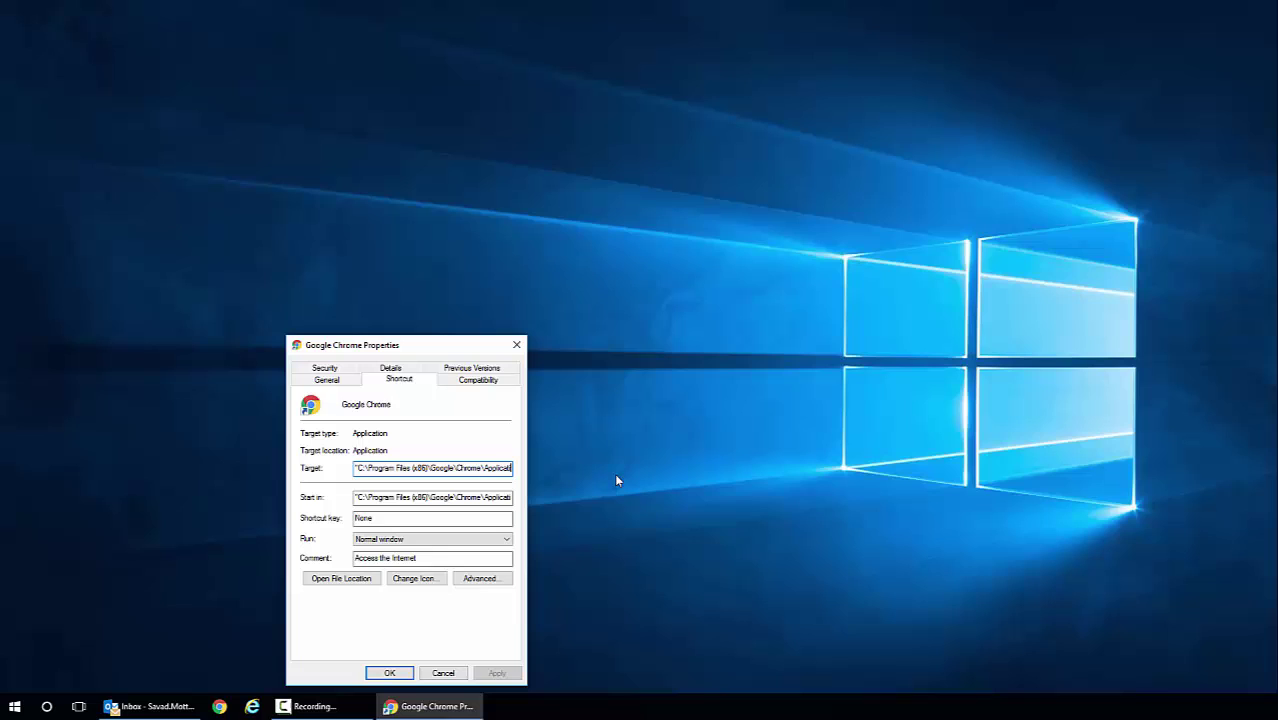
{"action": "key", "text": "Right"}
{"action": "key", "text": "Right"}
{"action": "key", "text": "Right"}
{"action": "key", "text": "ctrl+v"}
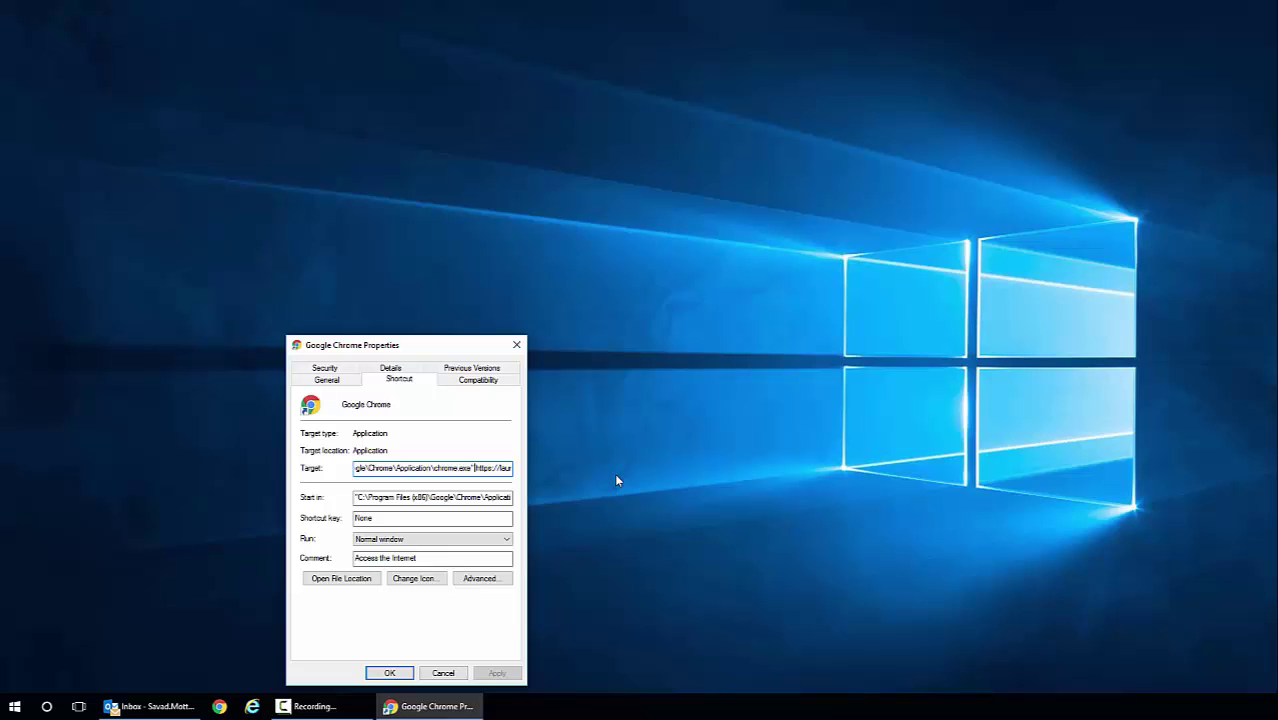
{"action": "key", "text": "End"}
{"action": "left_click_drag", "start_coordinate": [432, 468], "coordinate": [767, 470]}
{"action": "left_click", "coordinate": [453, 468]}
{"action": "left_click", "coordinate": [446, 466]}
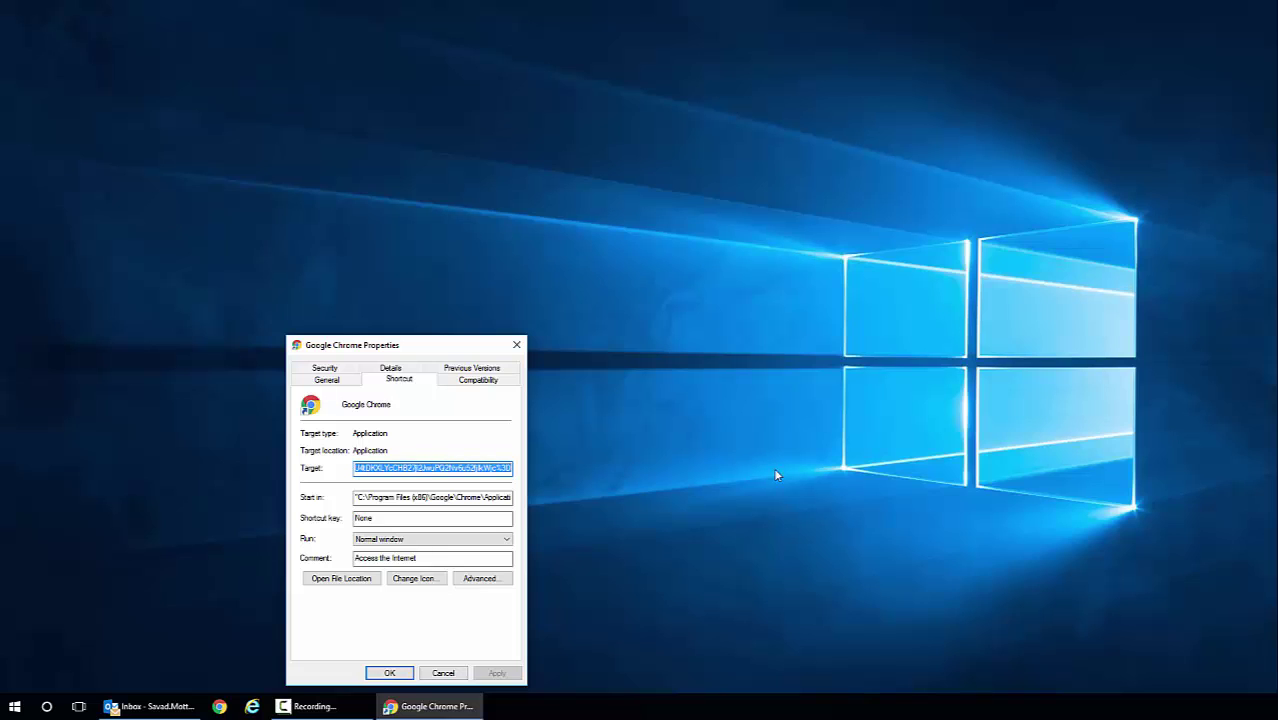
{"action": "key", "text": "Delete"}
Apply and OK the shortcut change, then close the test Chrome window.
{"action": "left_click_drag", "start_coordinate": [497, 495], "coordinate": [560, 507]}
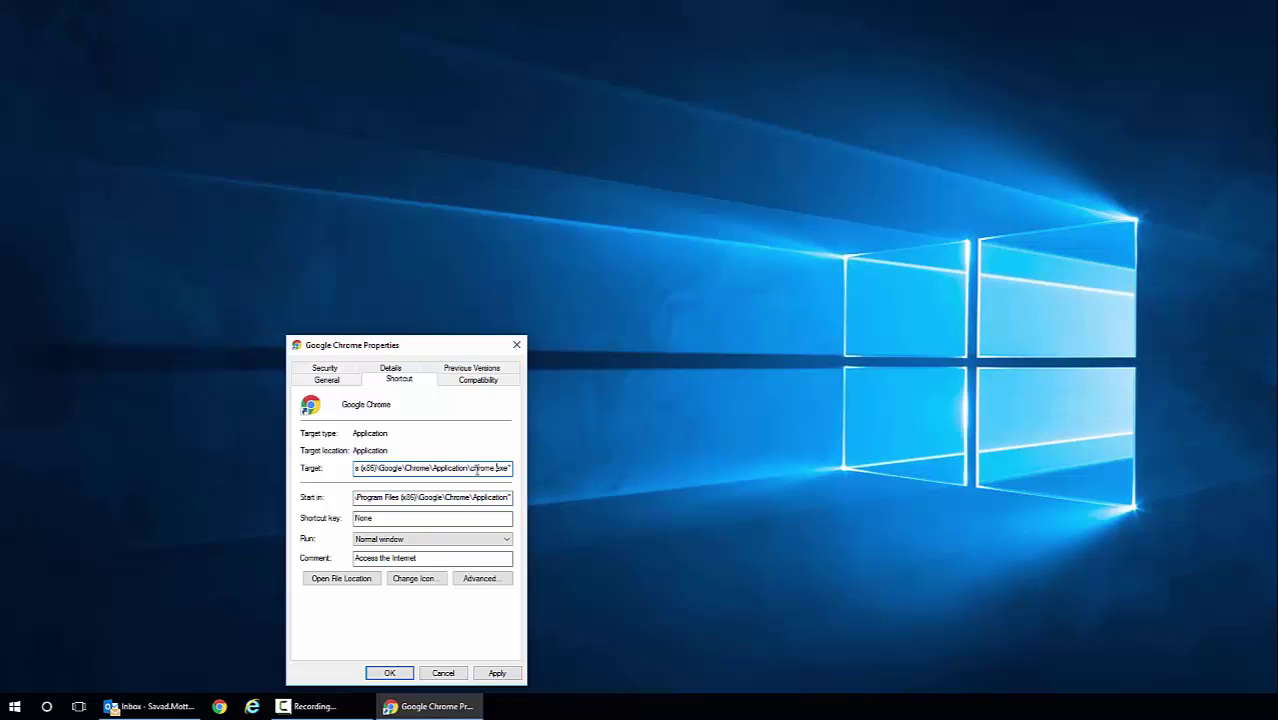
{"action": "left_click", "coordinate": [497, 672]}
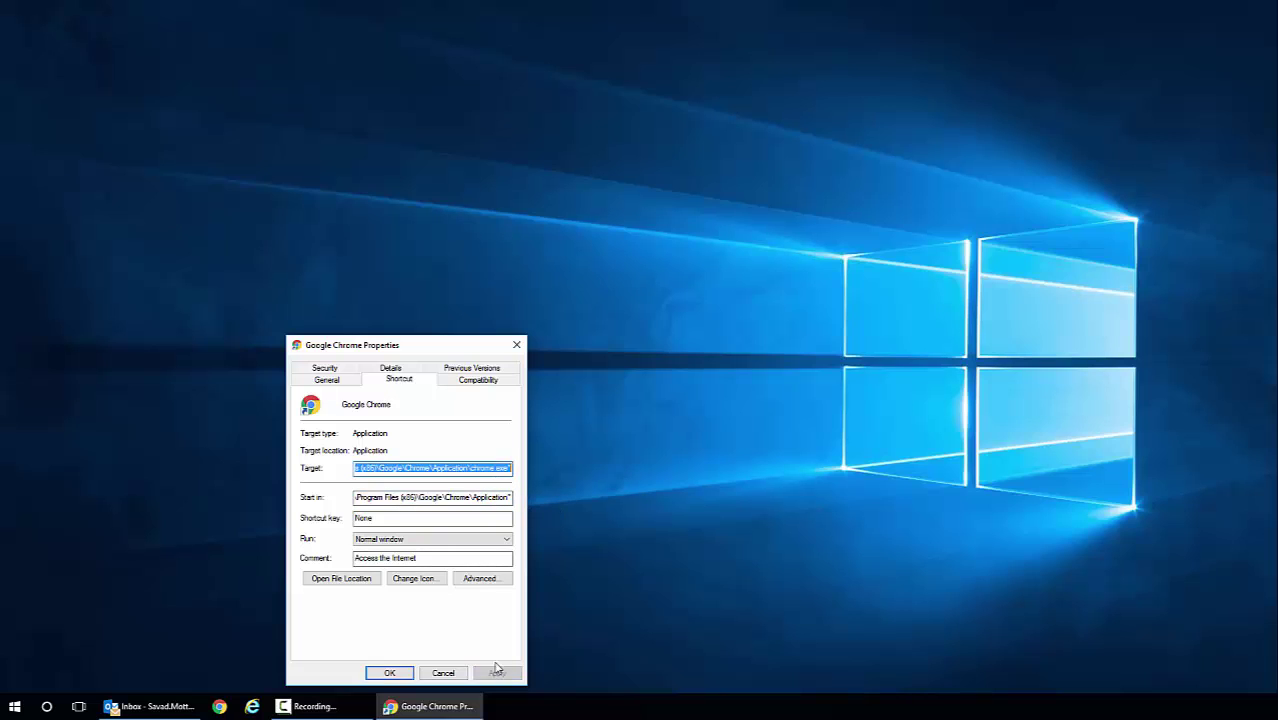
{"action": "left_click", "coordinate": [389, 675]}
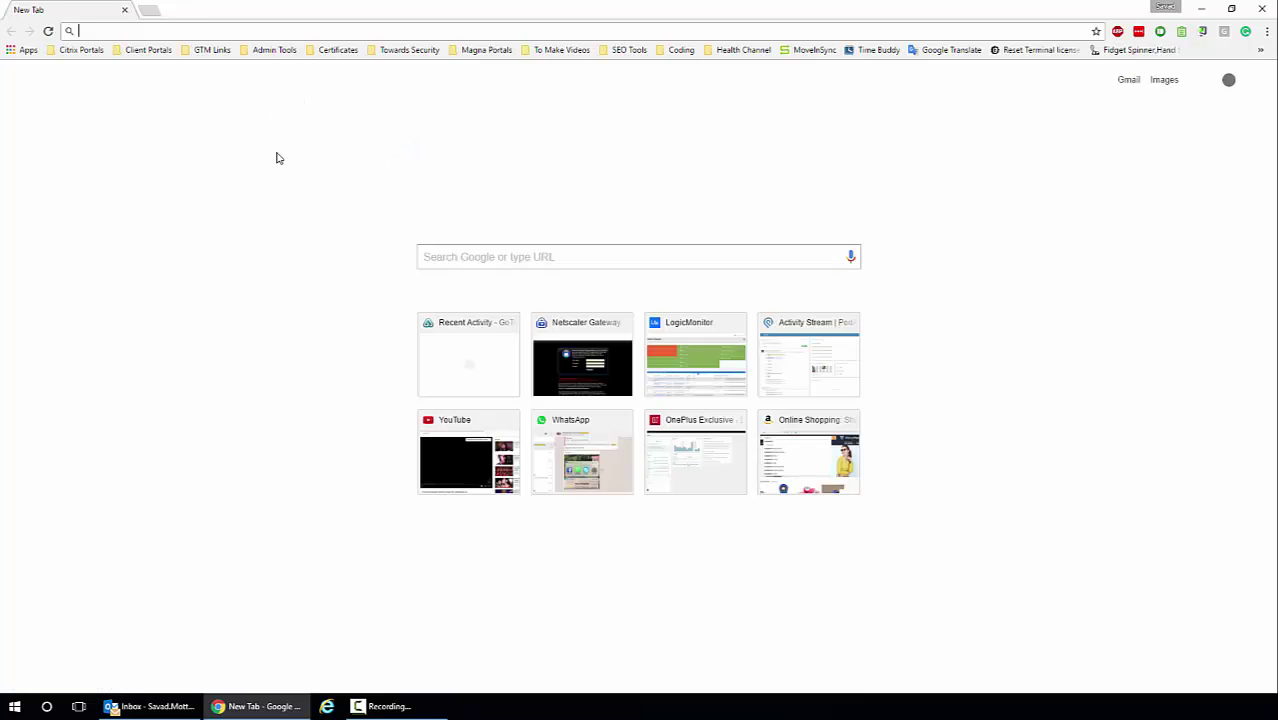
{"action": "left_click", "coordinate": [1265, 12]}
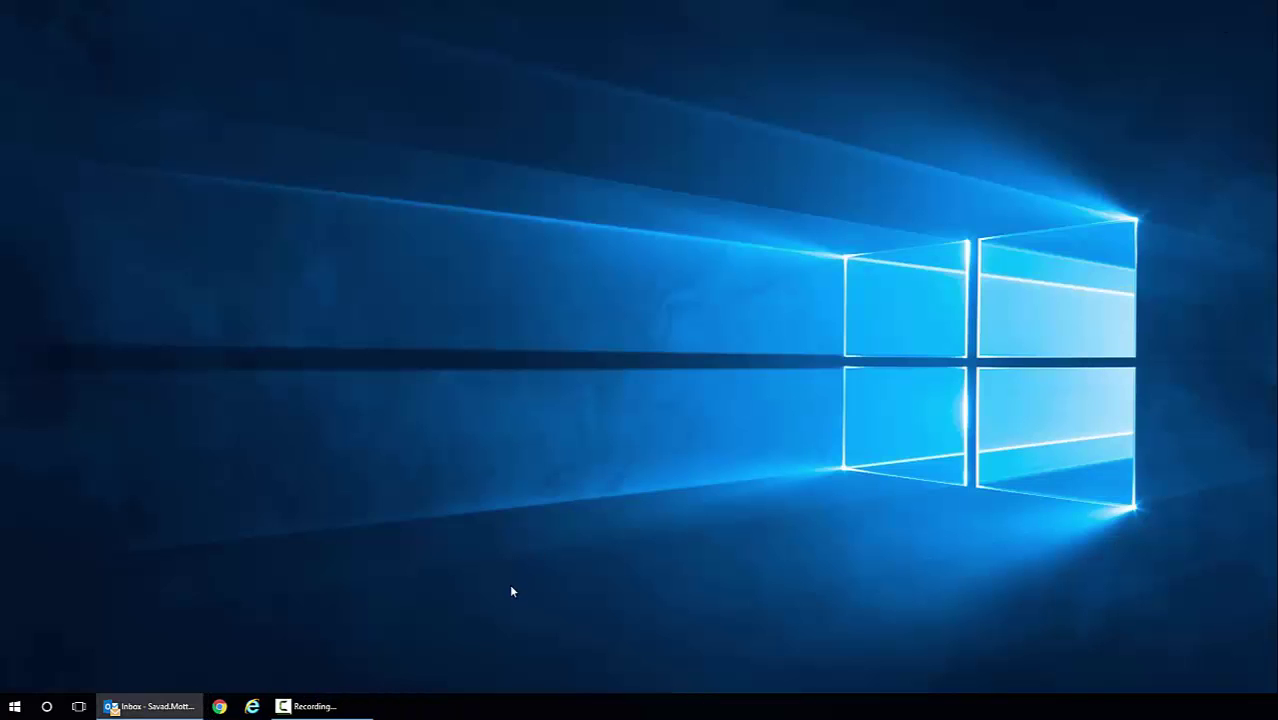
Open Properties for the Internet Explorer taskbar shortcut.
{"action": "right_click", "coordinate": [256, 703]}
{"action": "right_click", "coordinate": [266, 660]}
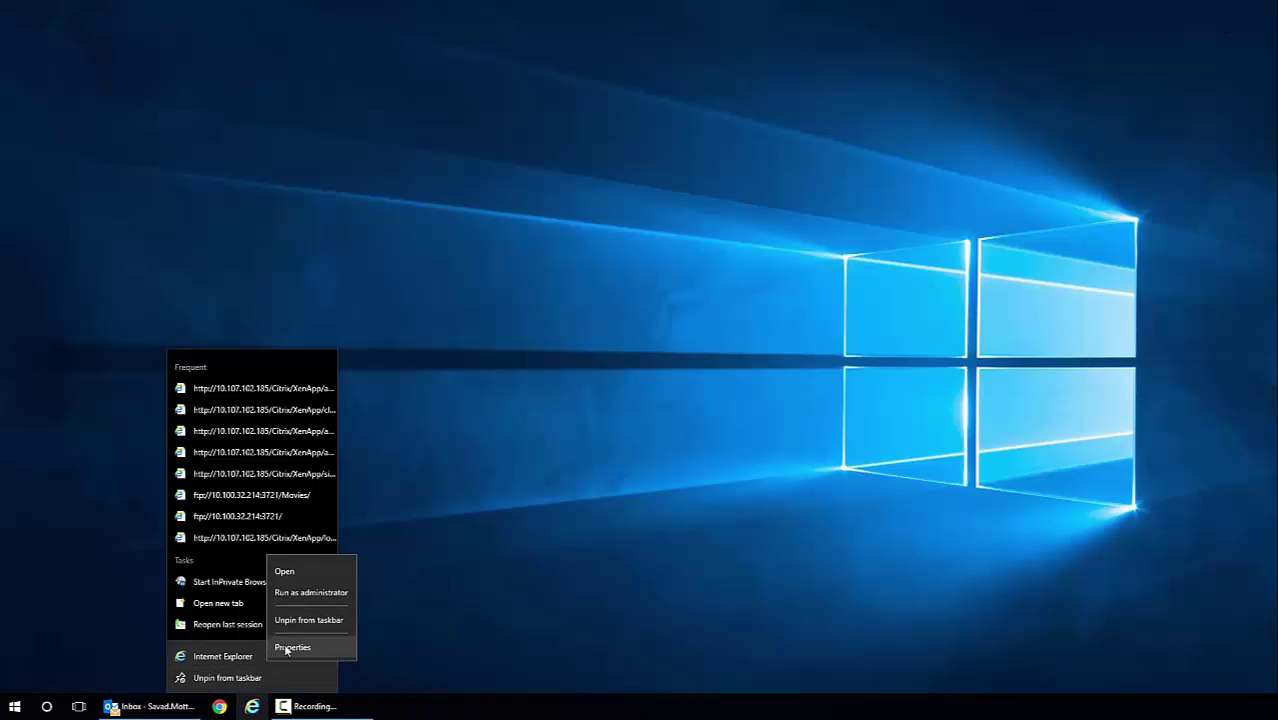
{"action": "left_click", "coordinate": [287, 650]}
Delete the launchpage URL appended after iexplore.exe" in the Target field.
{"action": "left_click", "coordinate": [459, 469]}
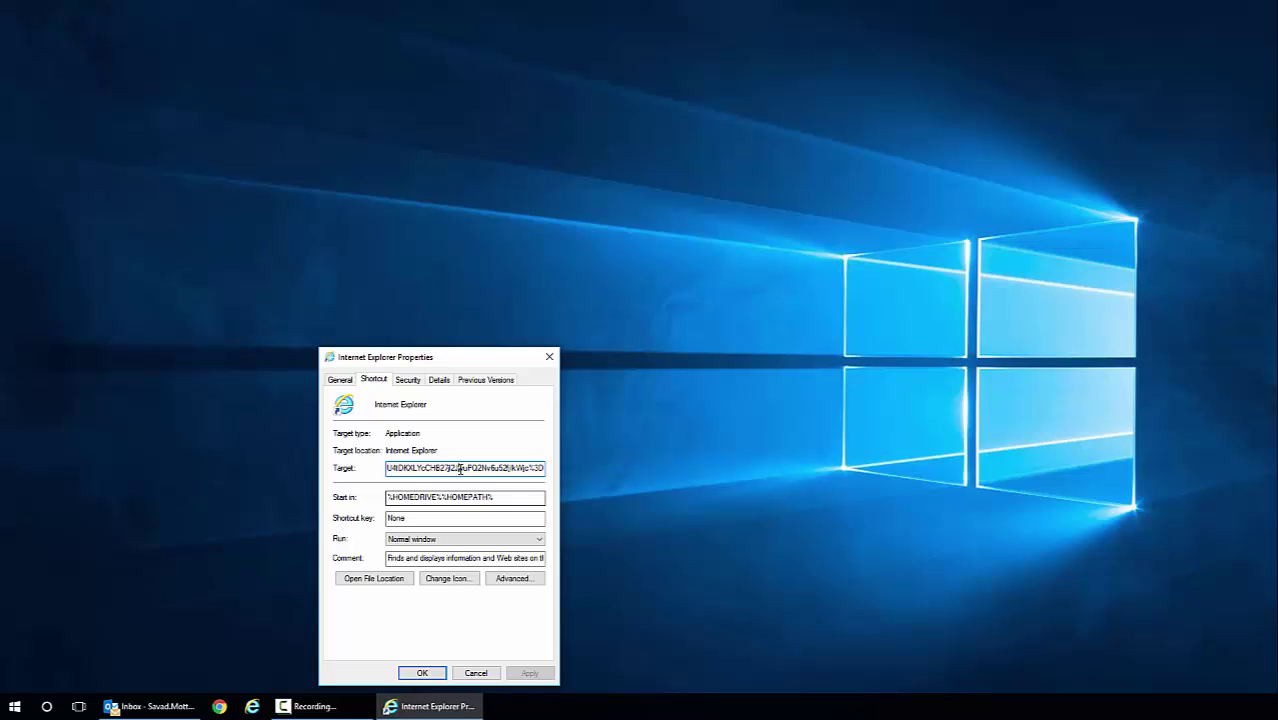
{"action": "left_click_drag", "start_coordinate": [459, 469], "coordinate": [324, 467]}
{"action": "left_click", "coordinate": [540, 469]}
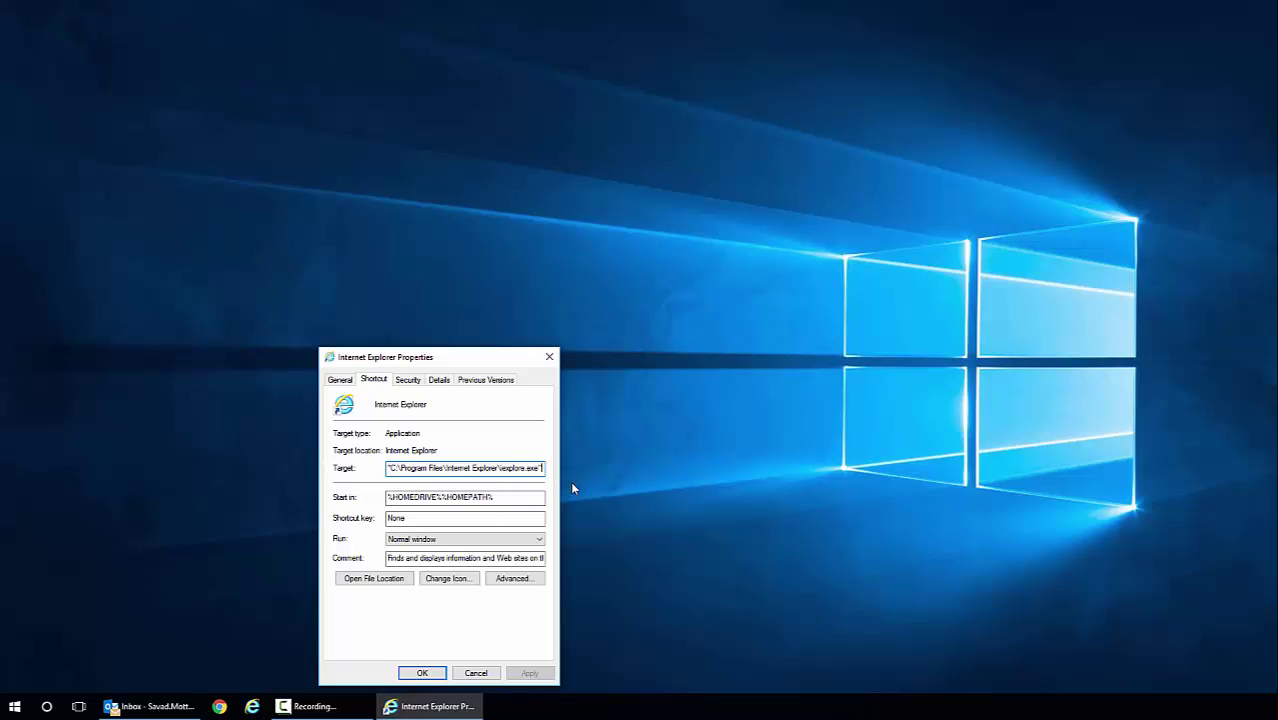
{"action": "key", "text": "ctrl+v"}
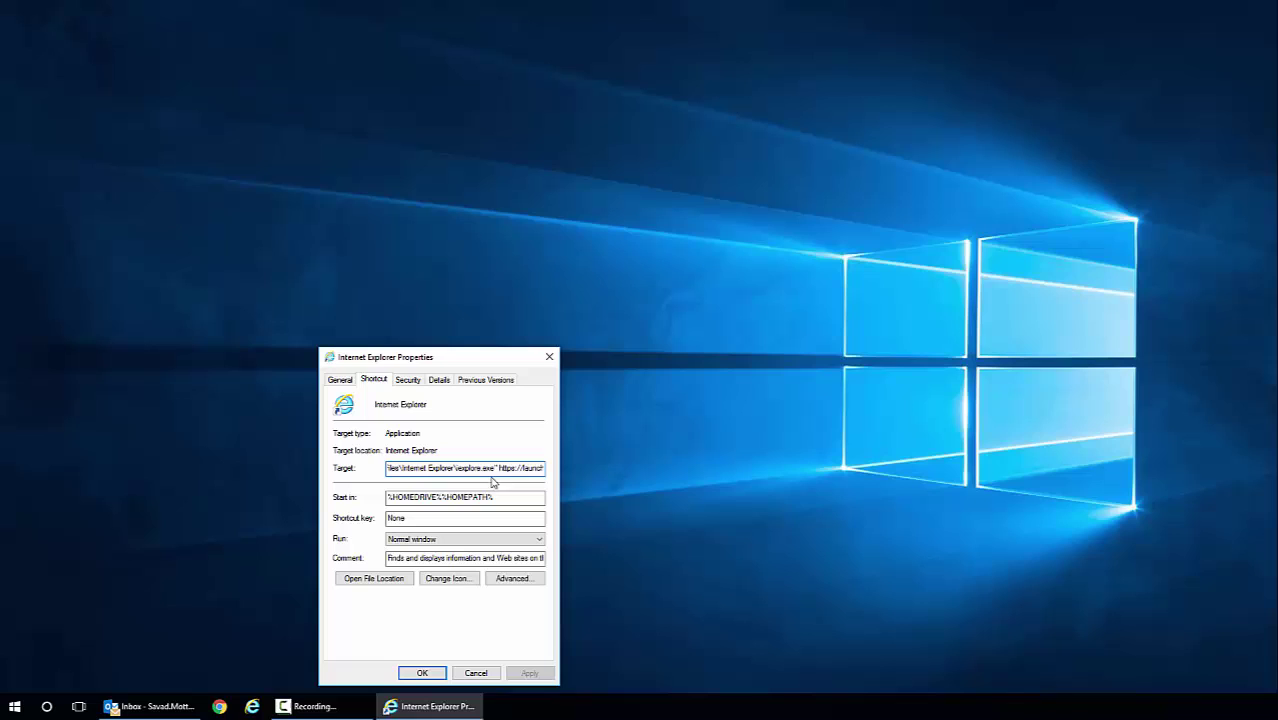
{"action": "left_click_drag", "start_coordinate": [510, 469], "coordinate": [647, 462]}
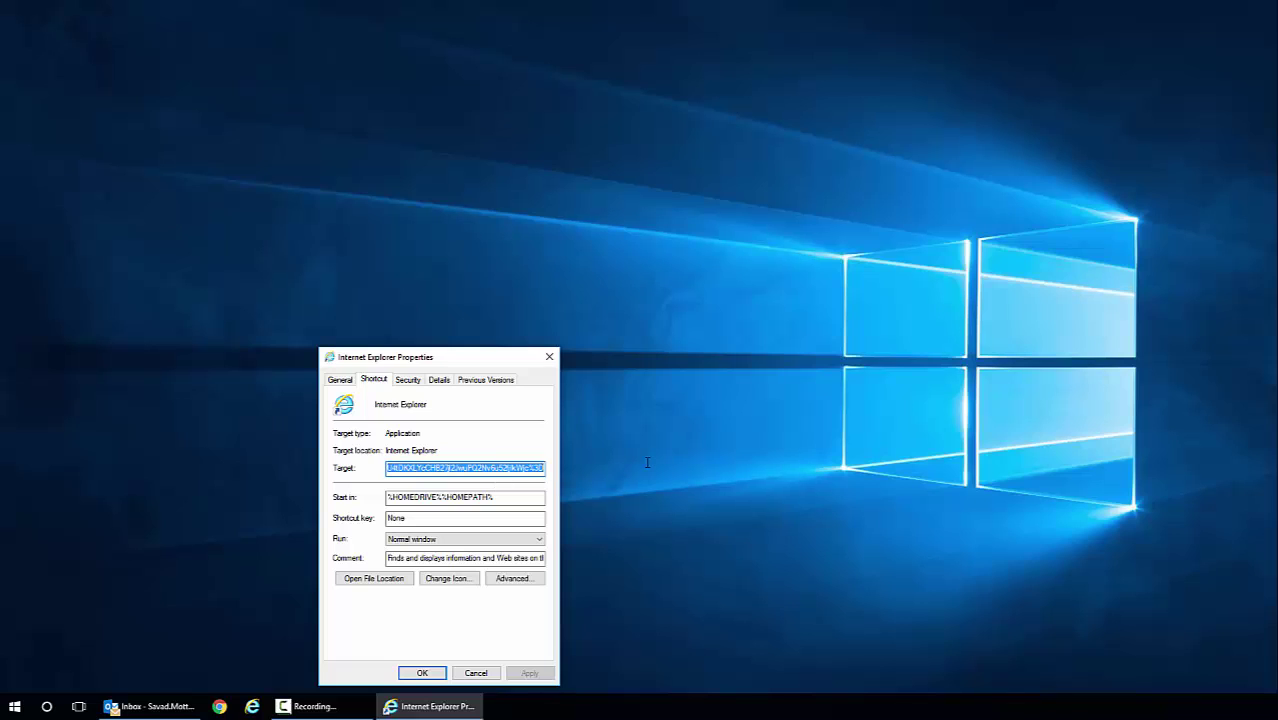
{"action": "key", "text": "BackSpace"}
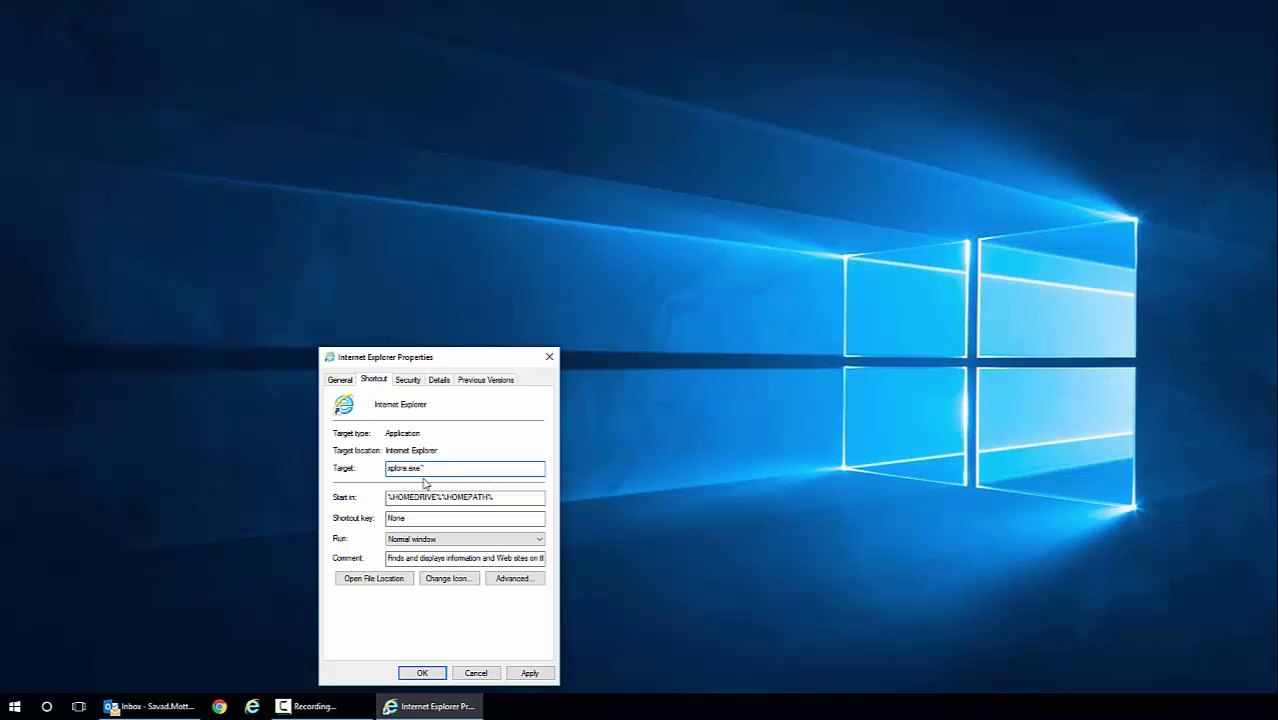
Save the trimmed Internet Explorer Target with Apply and OK, closing its properties.
{"action": "left_click", "coordinate": [530, 673]}
{"action": "left_click", "coordinate": [424, 673]}
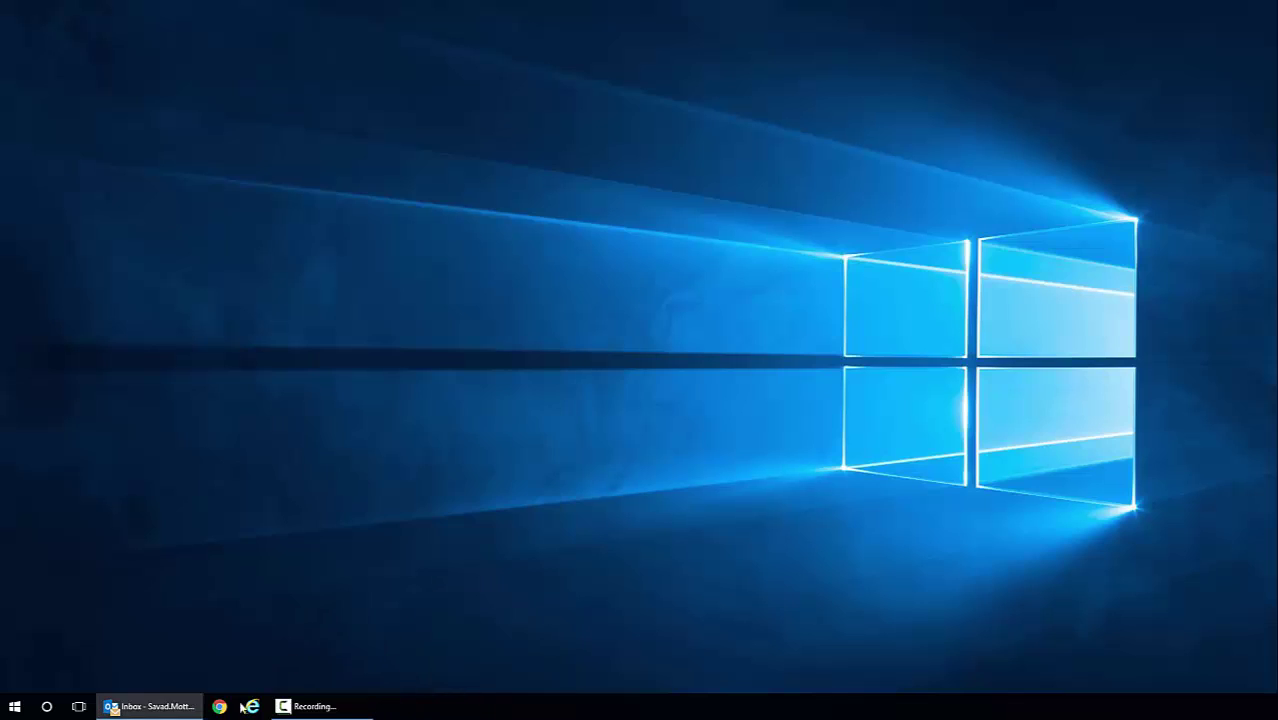